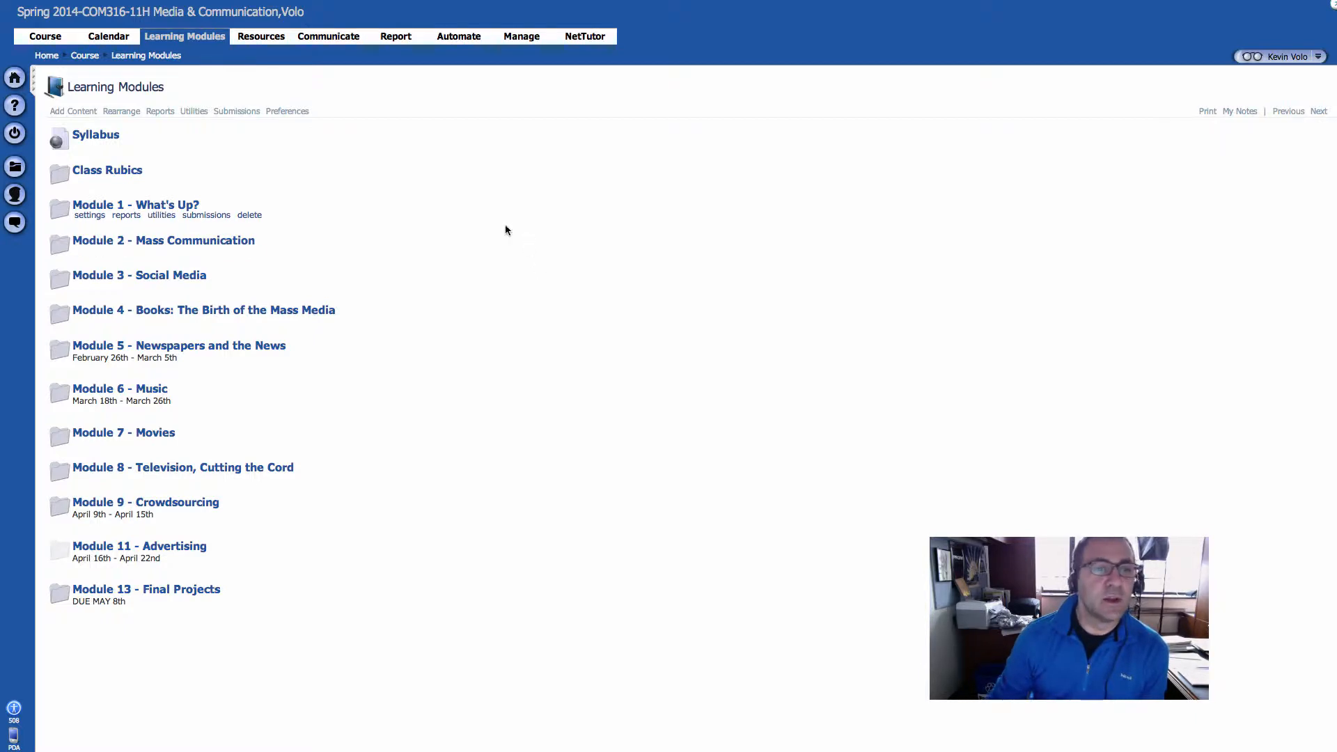
Leave the Spring 2014-COM316-11H Media & Communication course and return to the home page with the course list
left_click(194, 42)
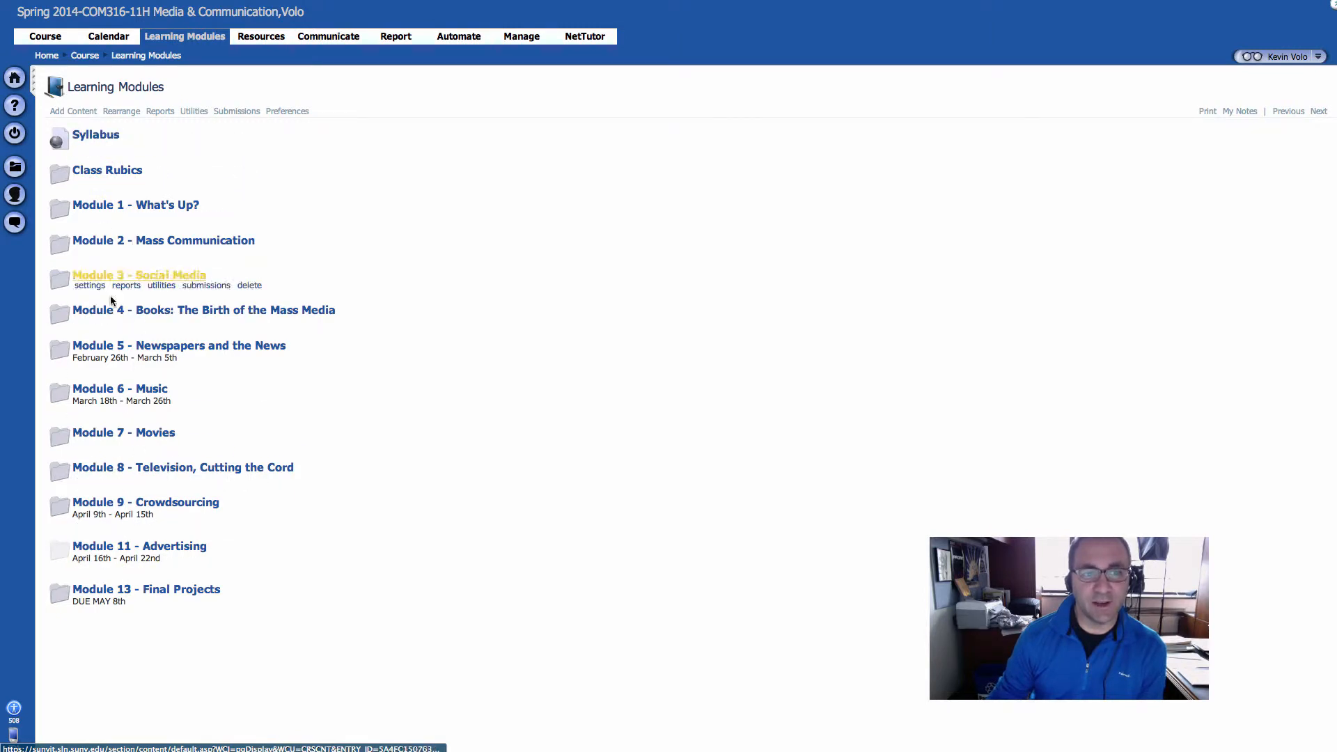
left_click(94, 62)
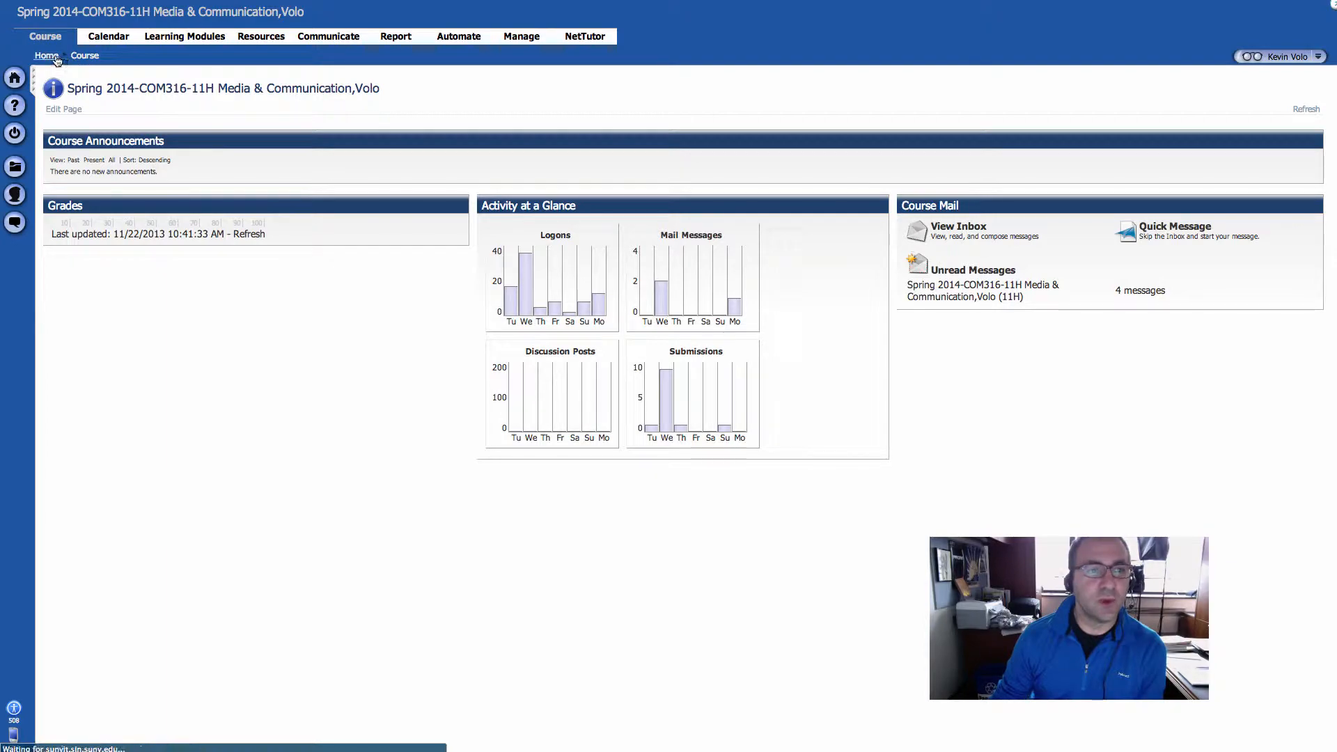
left_click(57, 60)
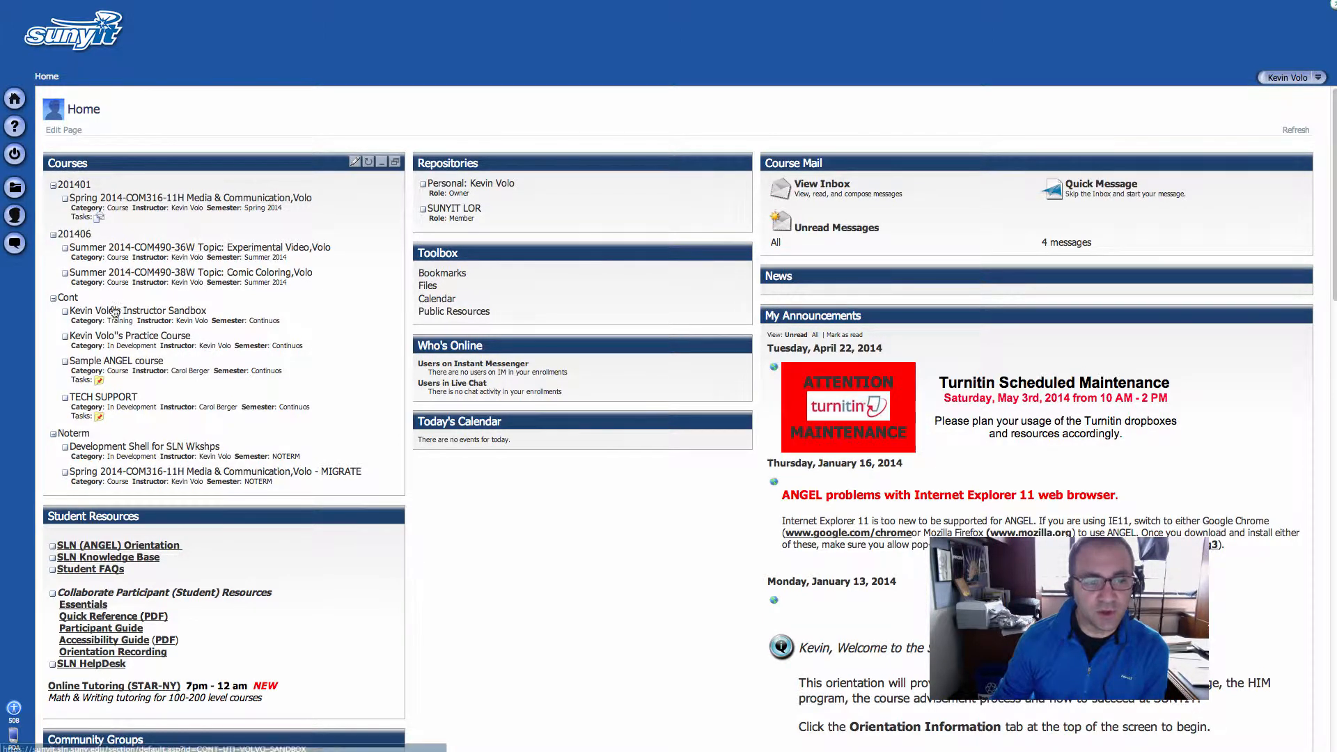
left_click(92, 436)
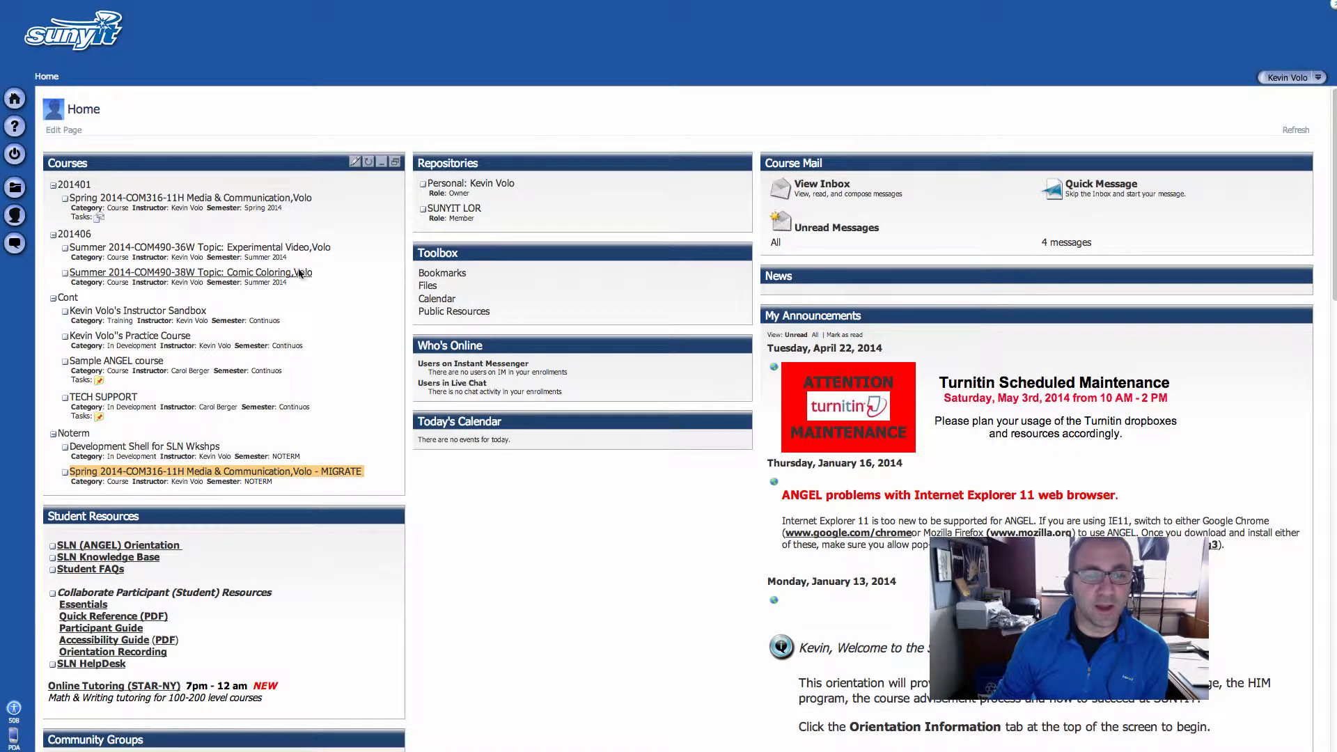
left_click(312, 210)
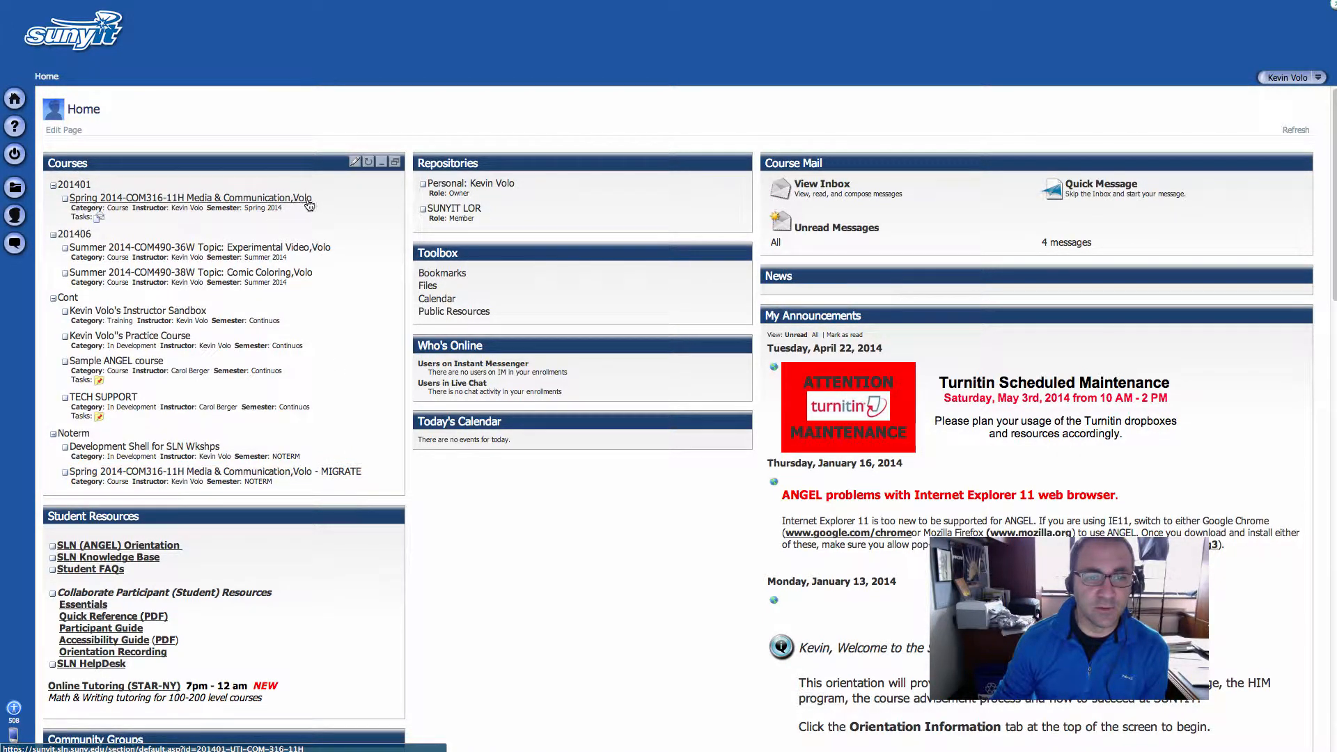
left_click_drag(309, 205, 77, 202)
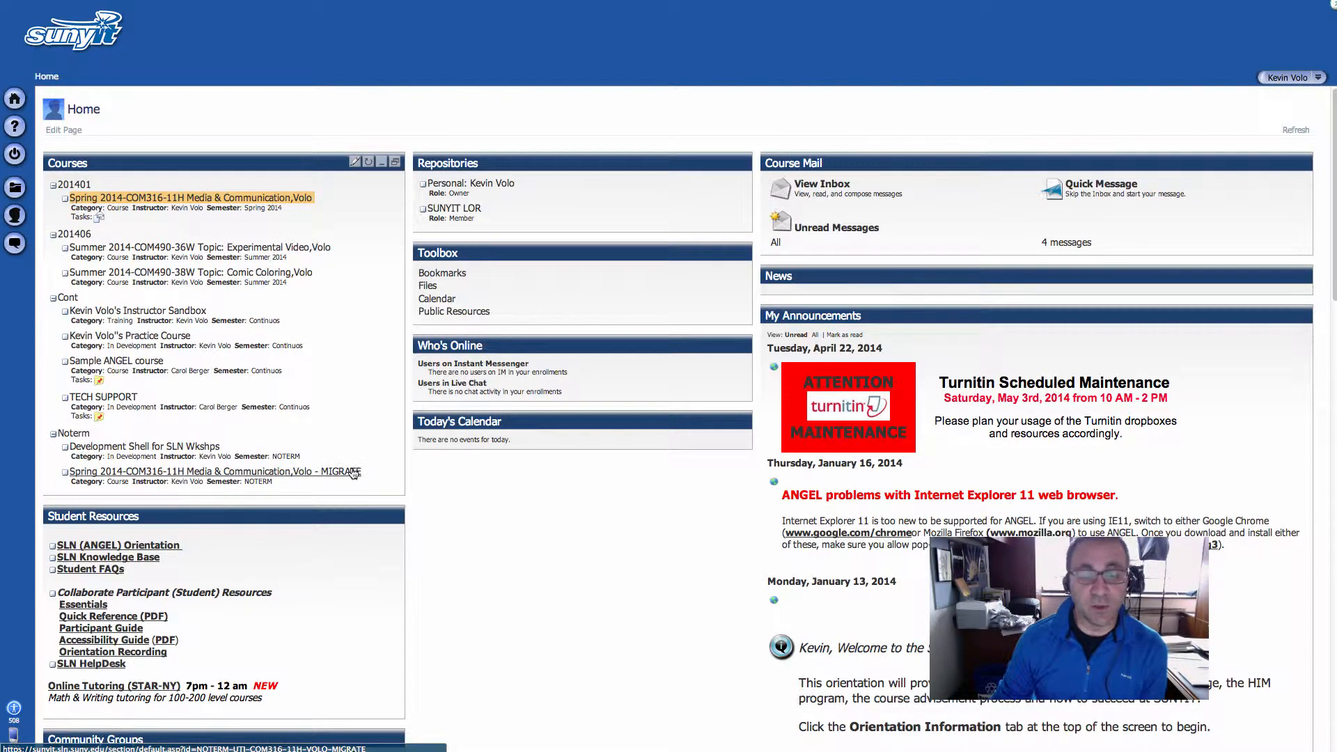
left_click(374, 424)
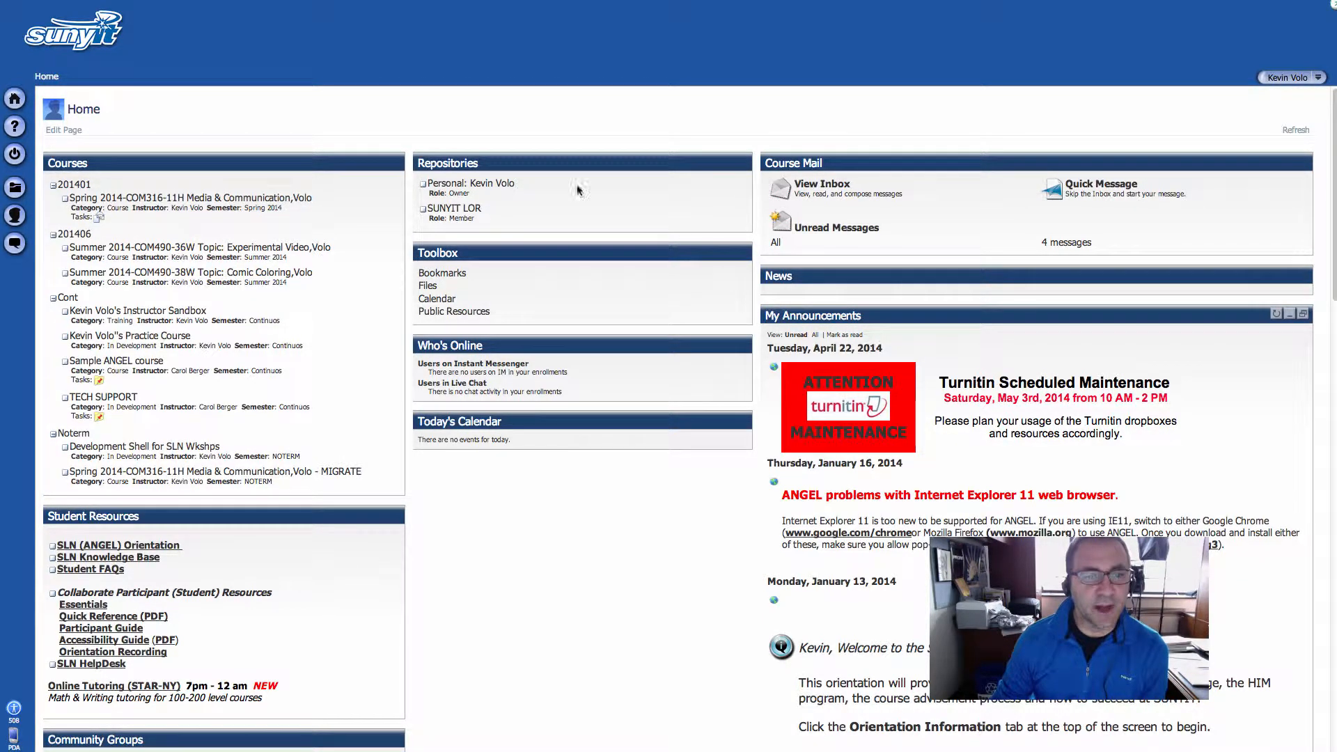
left_click_drag(322, 211, 249, 200)
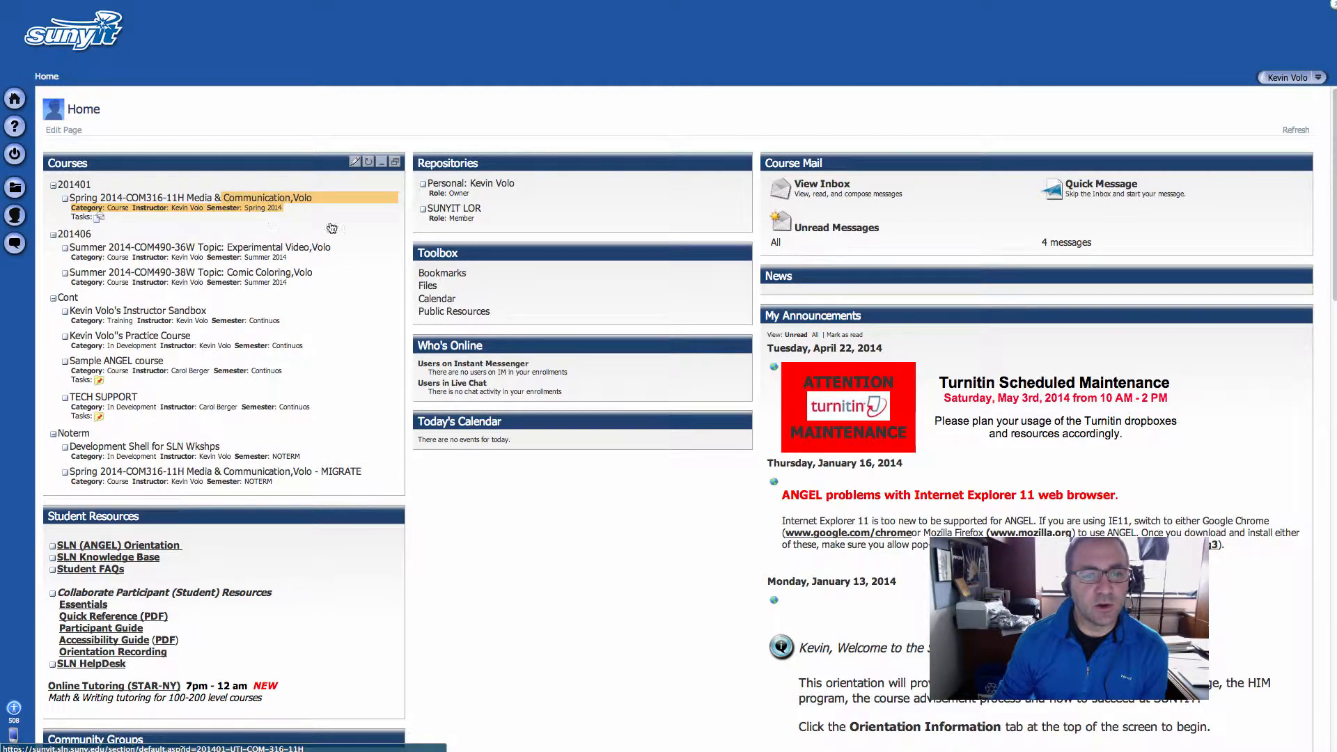
left_click(381, 477)
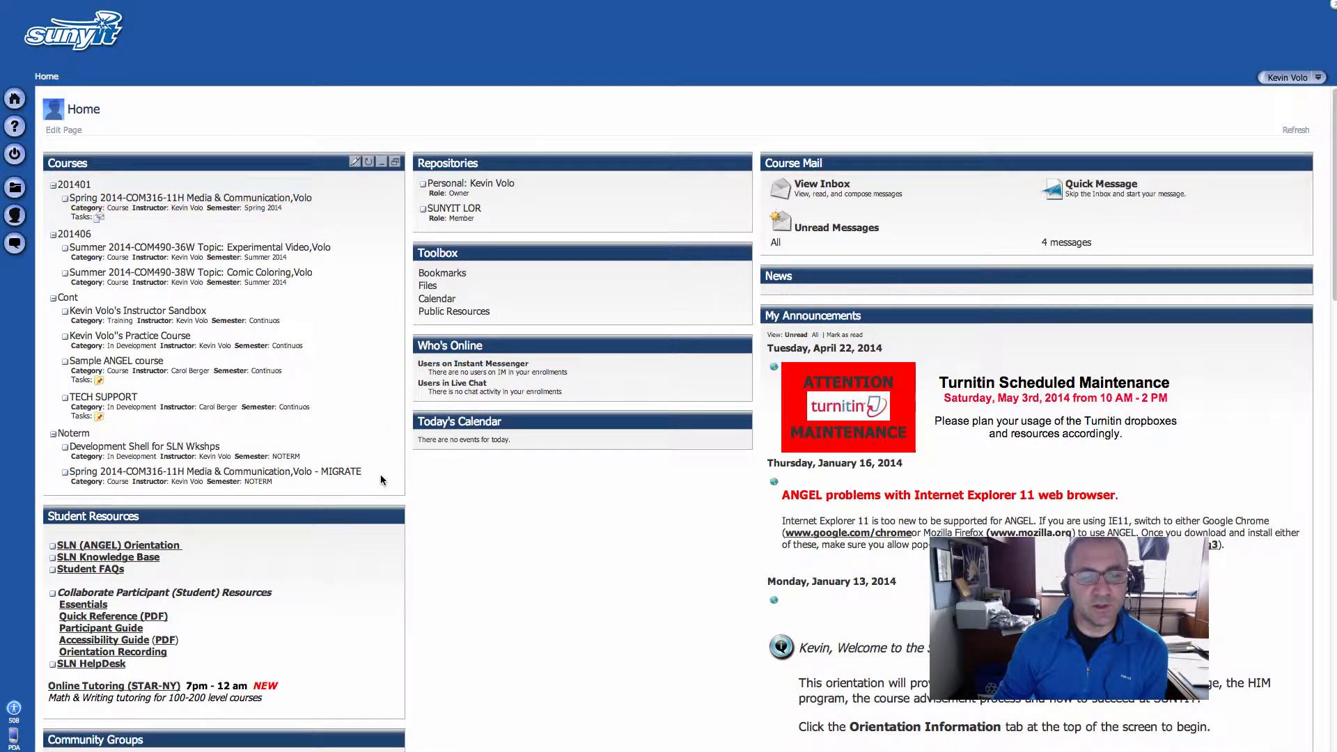
Open the MIGRATE copy of Spring 2014-COM316-11H and start importing content from a course or group into its Learning Modules
left_click(335, 478)
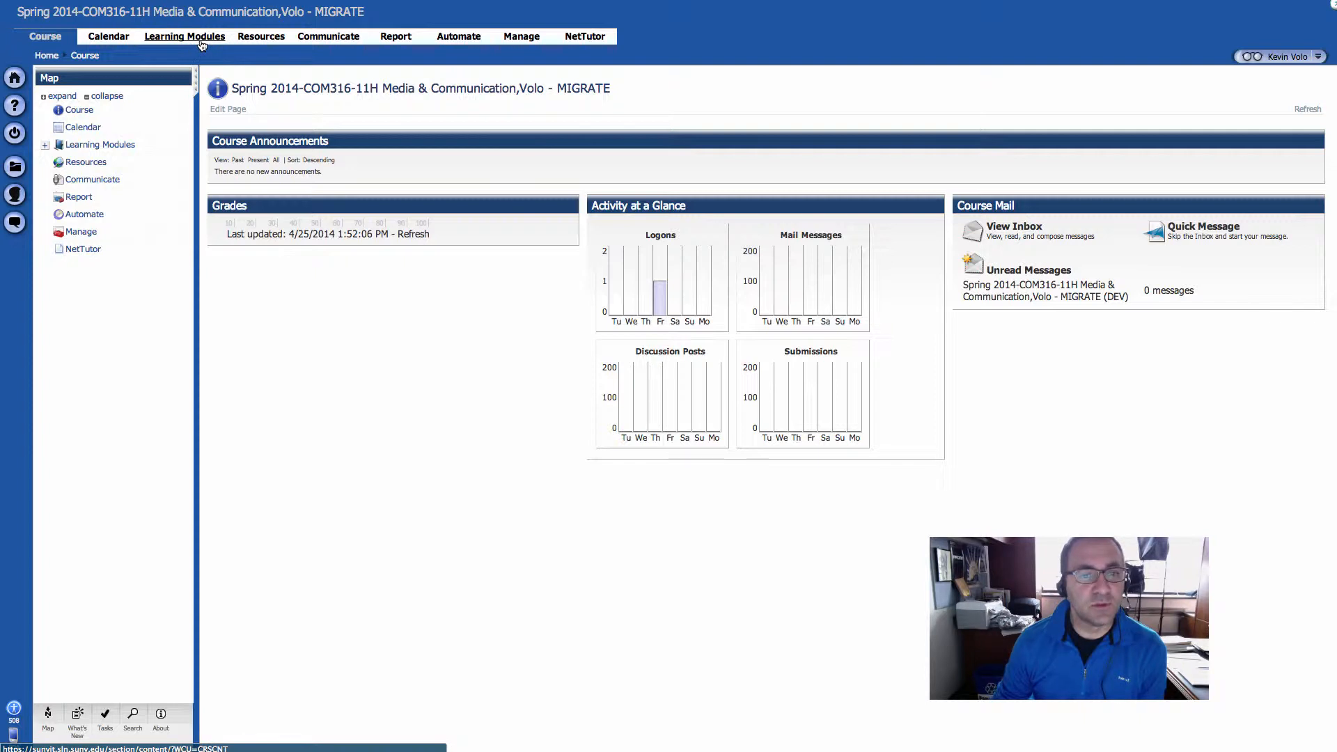
left_click(202, 42)
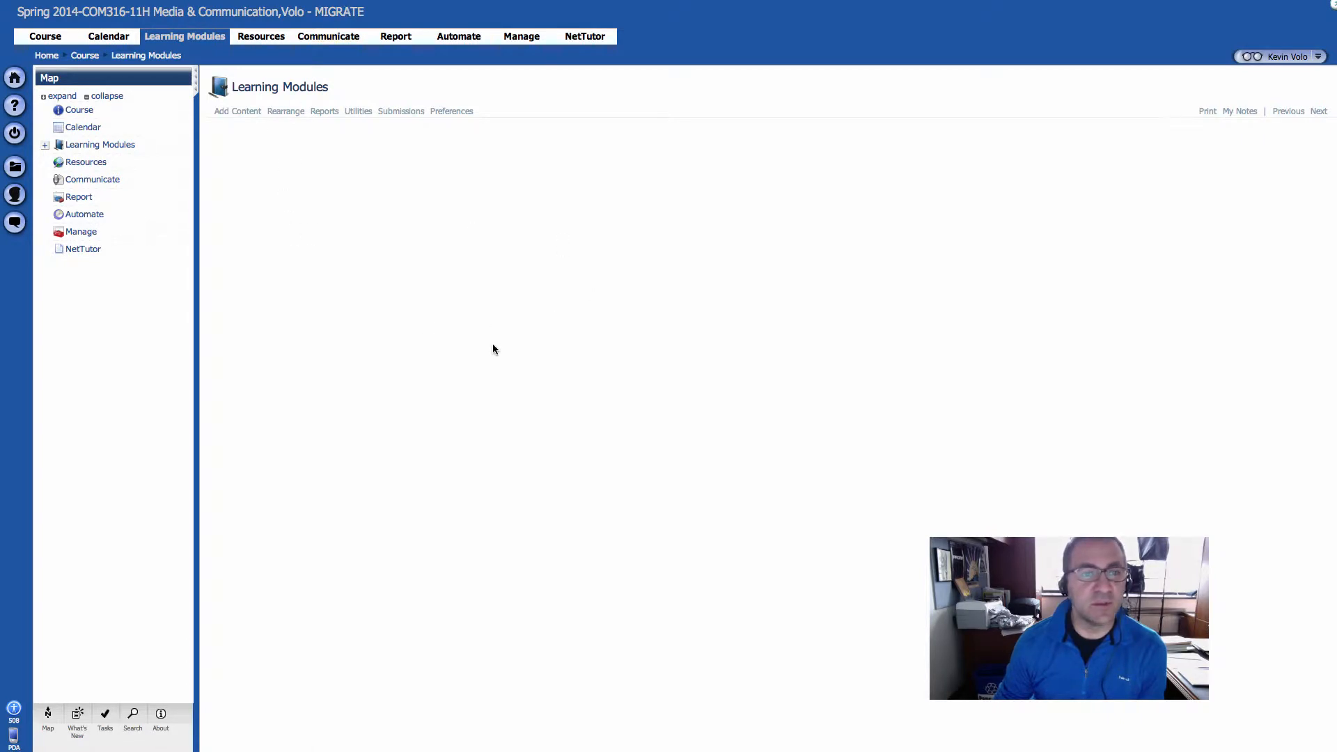
left_click(243, 115)
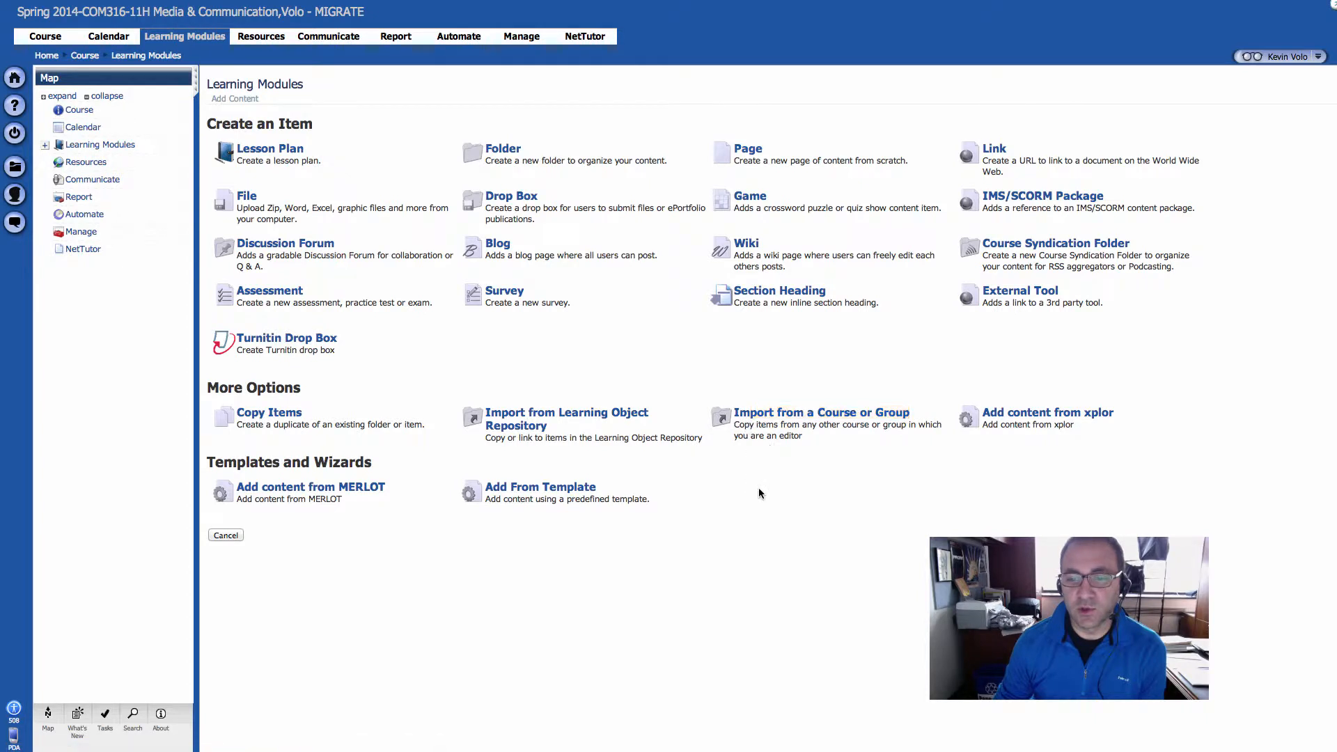
left_click(769, 415)
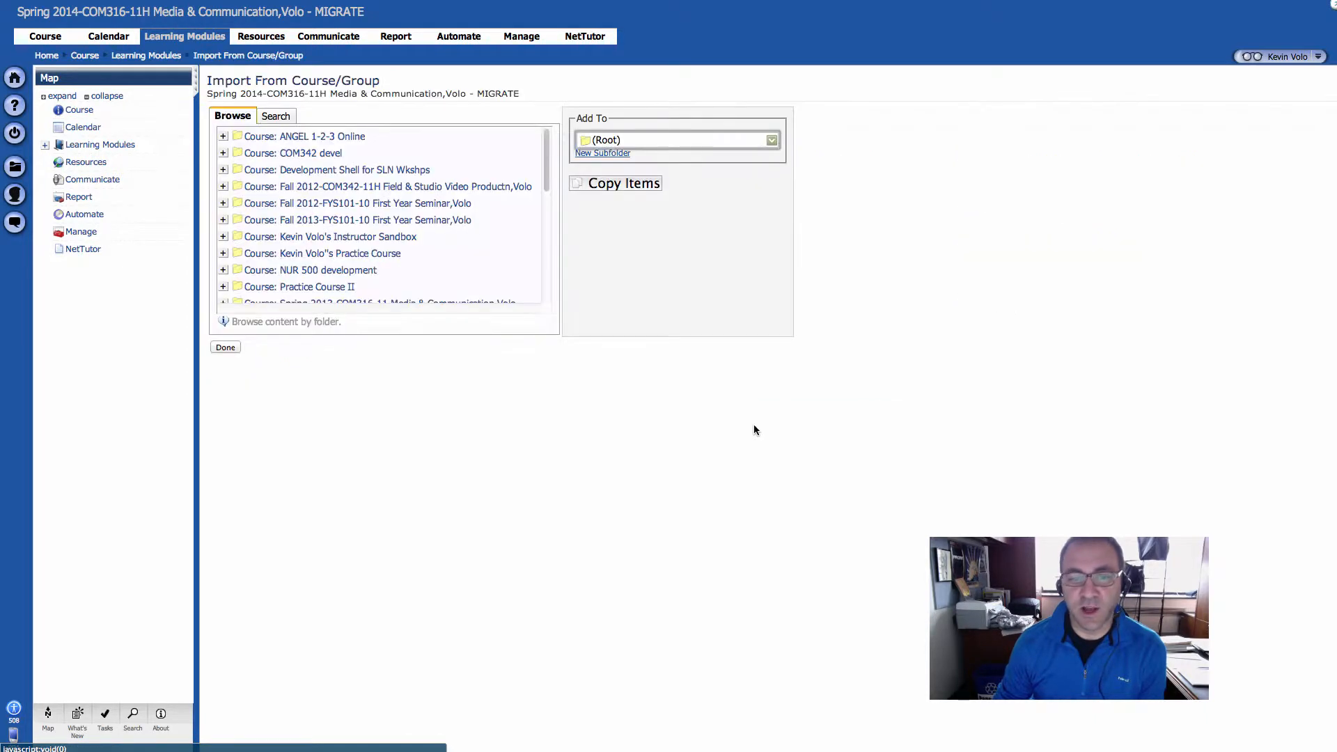
Find the original Spring 2014-COM316-11H Media & Communication course among the import sources and expand its contents
scroll(473, 252, "down", 10)
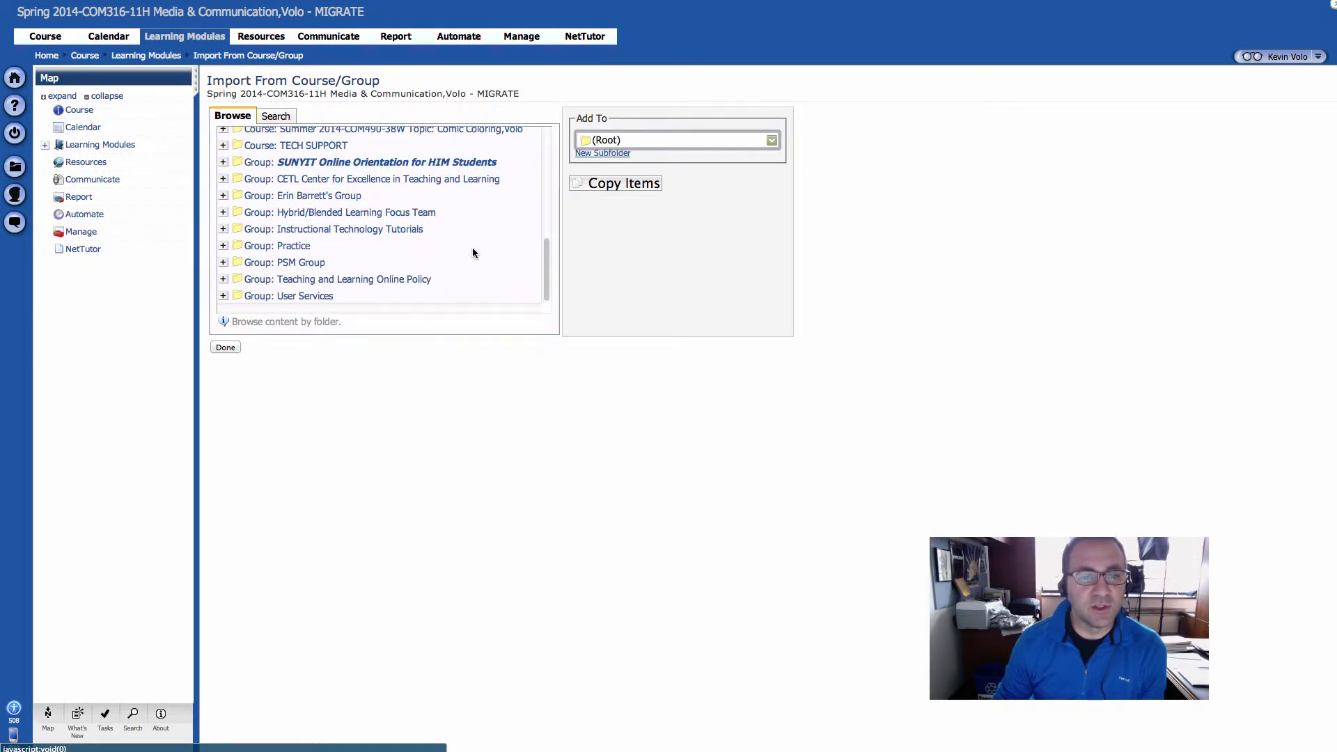
scroll(472, 253, "up", 10)
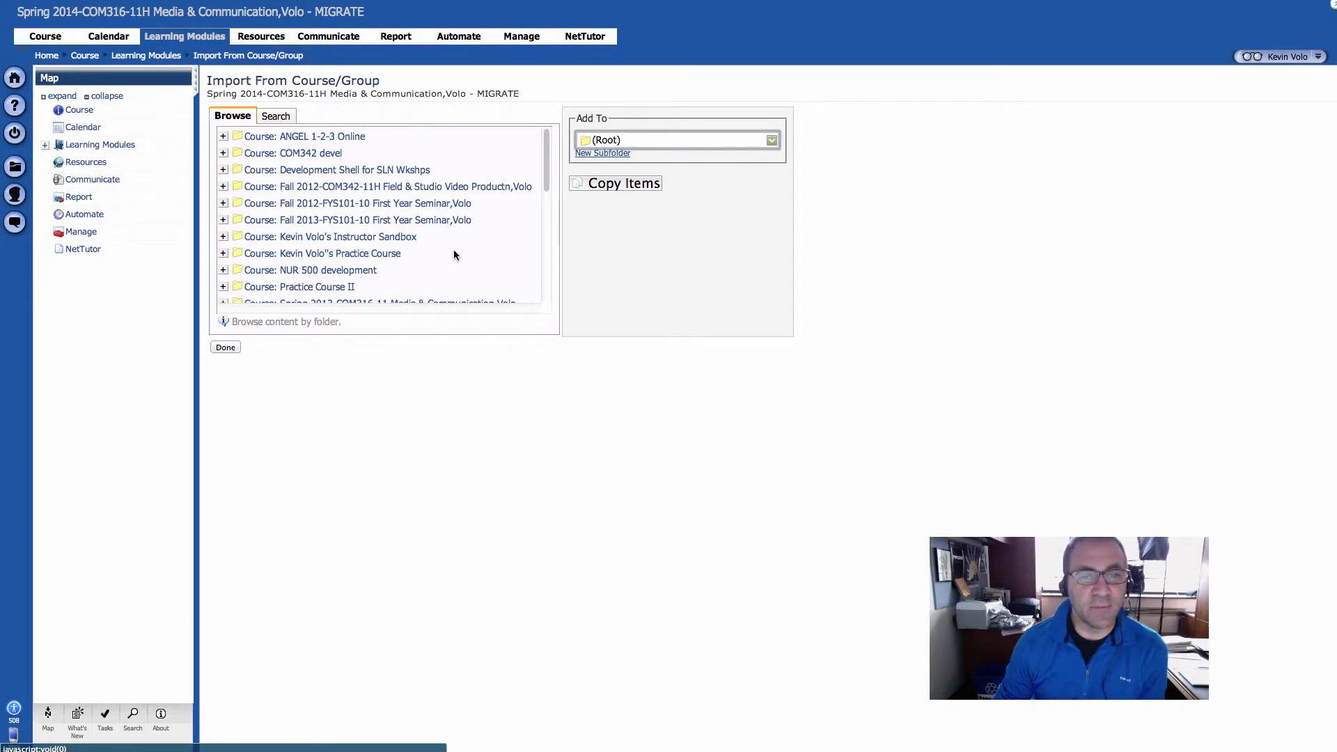
scroll(454, 256, "down", 2)
scroll(454, 256, "down", 2)
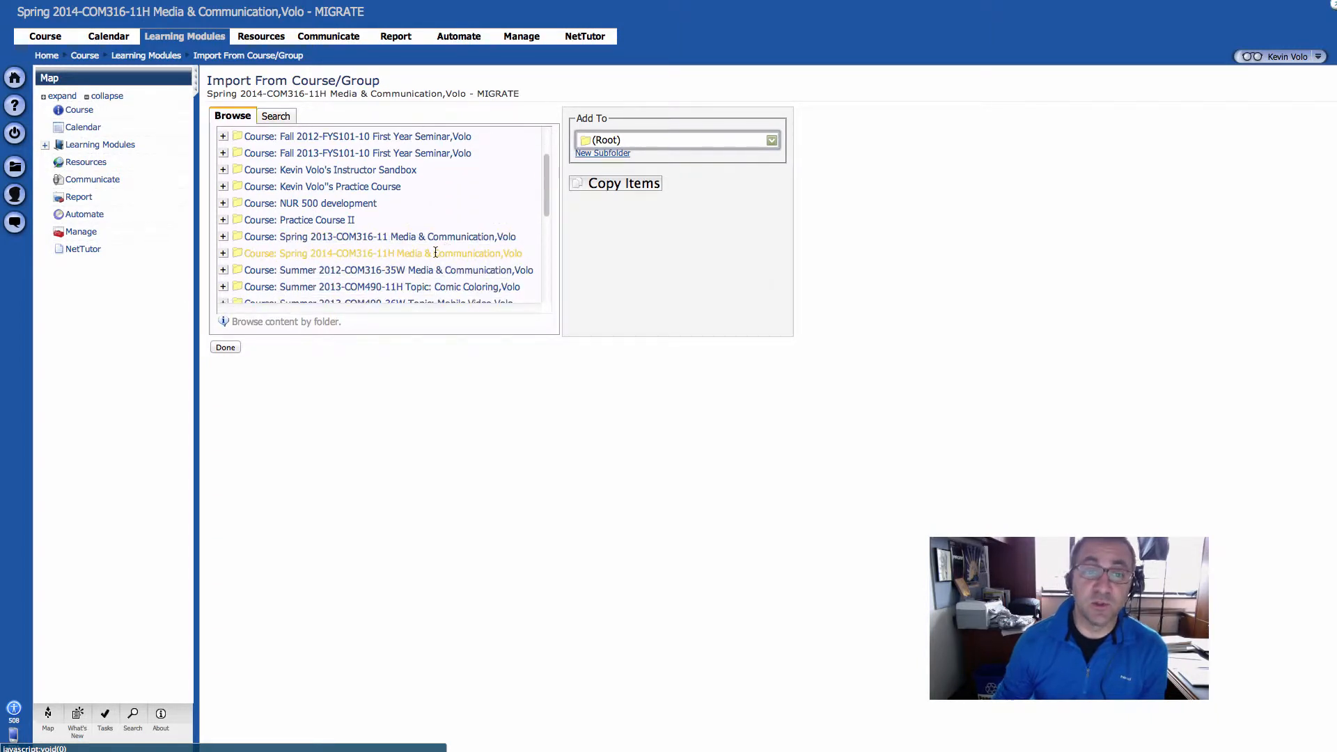
scroll(438, 255, "down", 4)
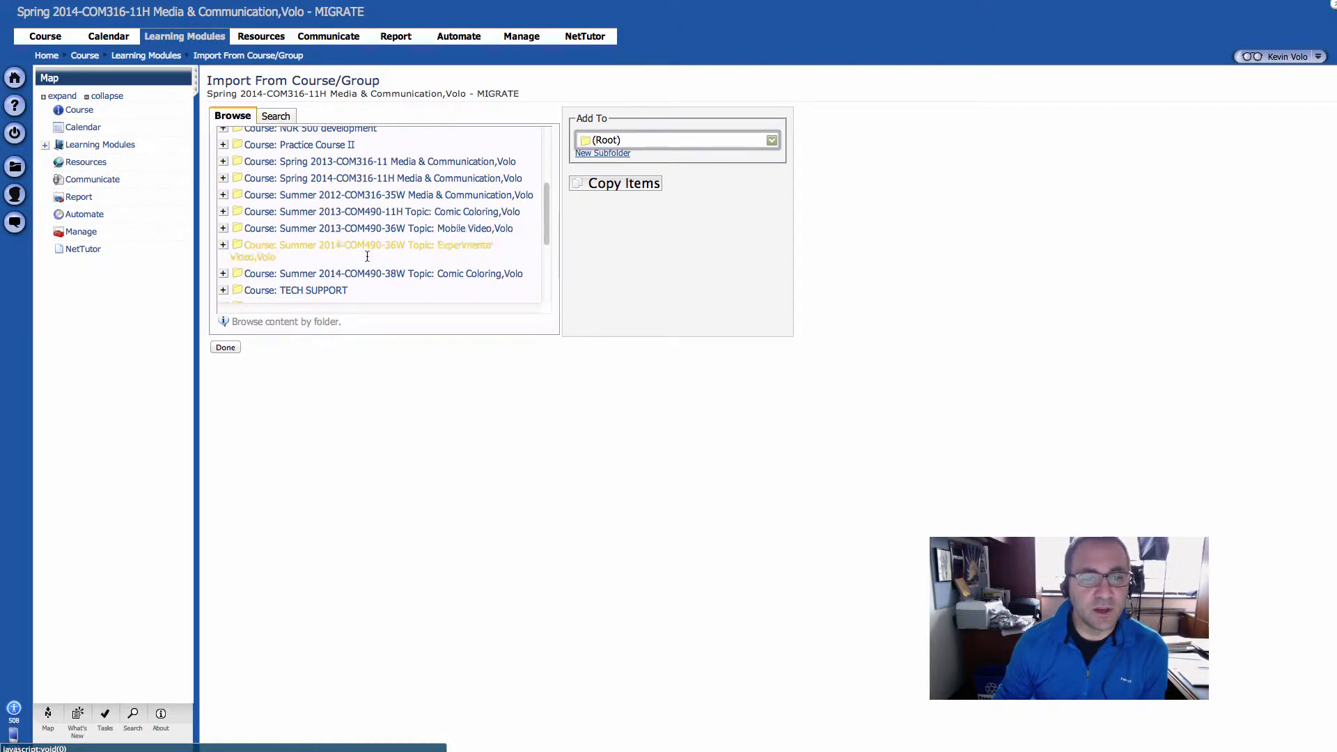
scroll(390, 259, "down", 2)
scroll(418, 265, "up", 5)
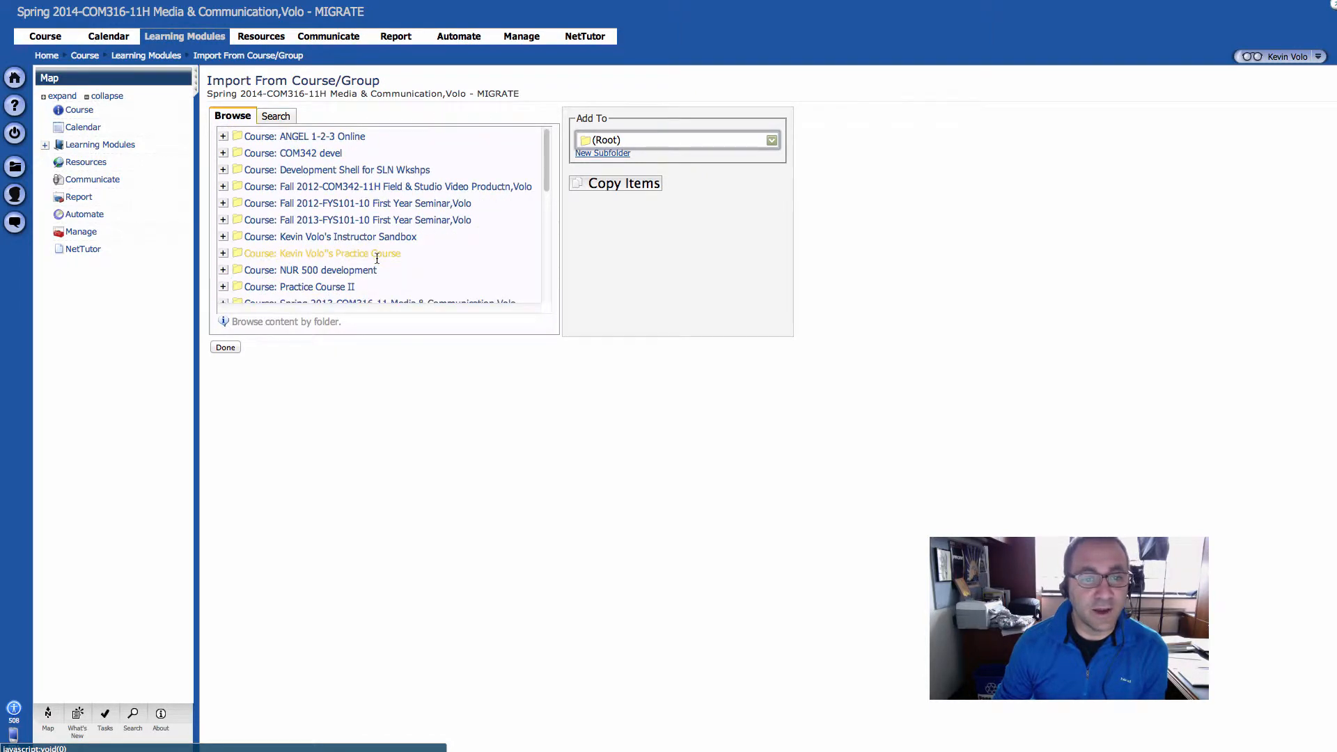
scroll(460, 264, "down", 3)
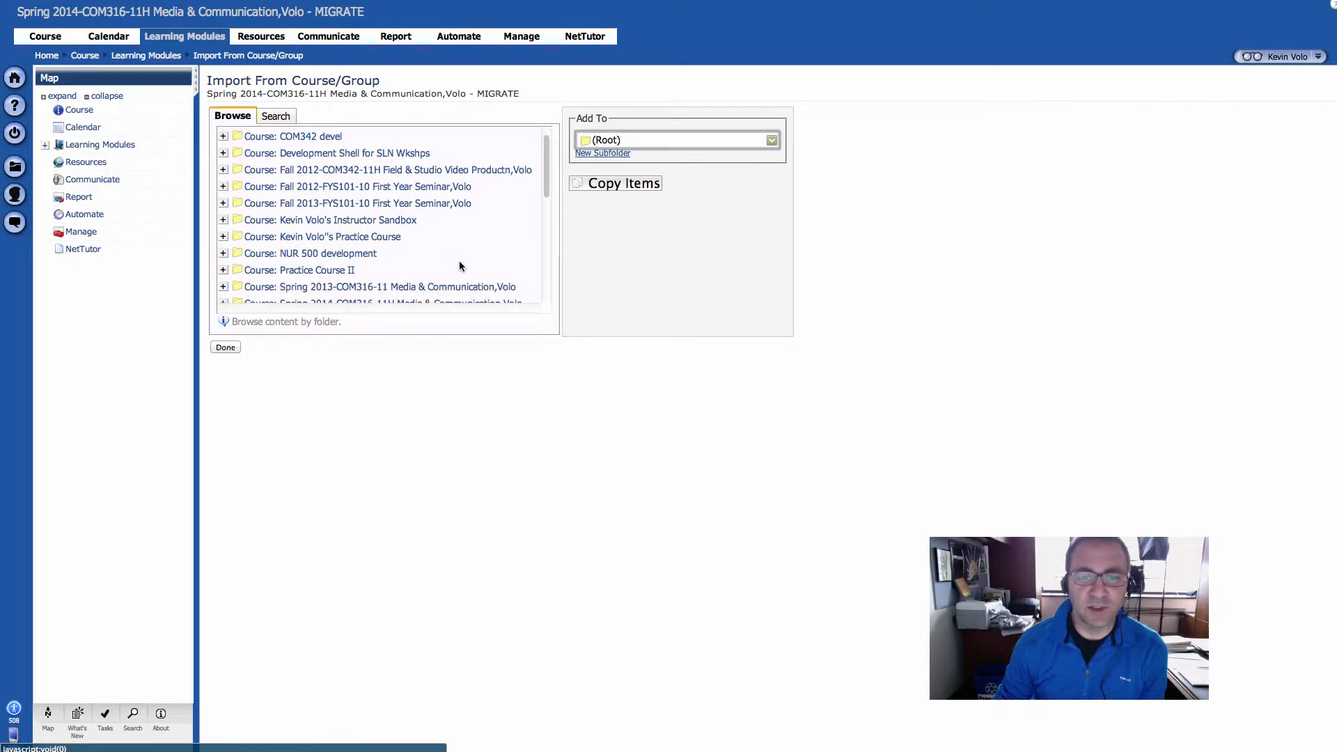
scroll(459, 261, "down", 1)
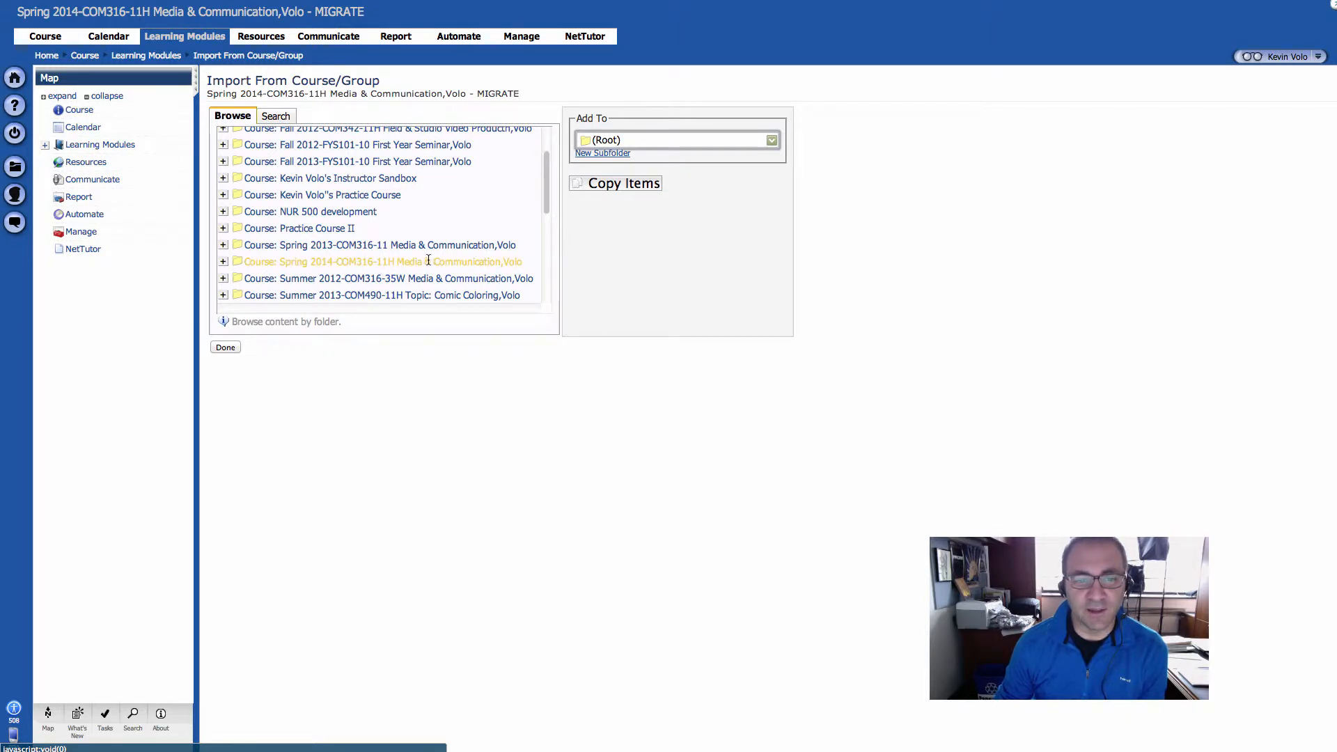
left_click(224, 264)
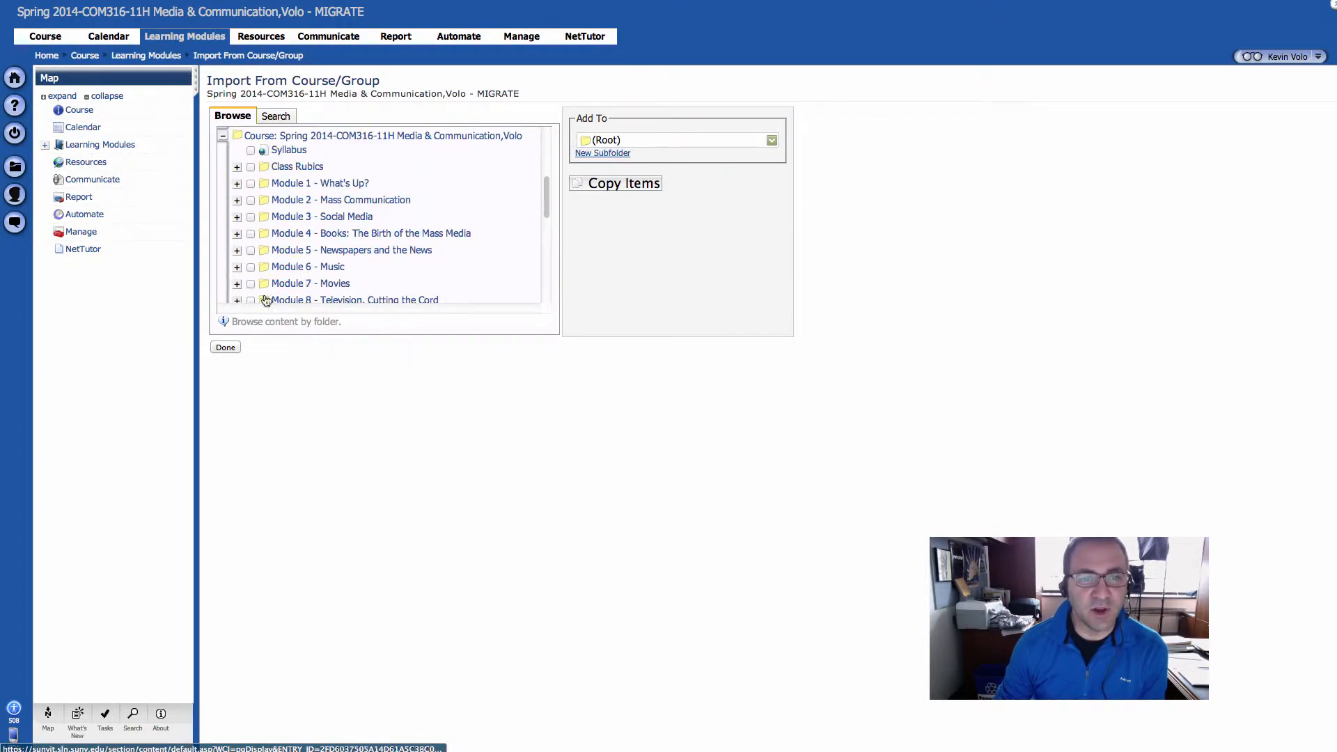
Mark the Syllabus, Class Rubrics, Modules 1 to 9, Module 11 and Module 13 of the expanded course for copying
left_click(251, 150)
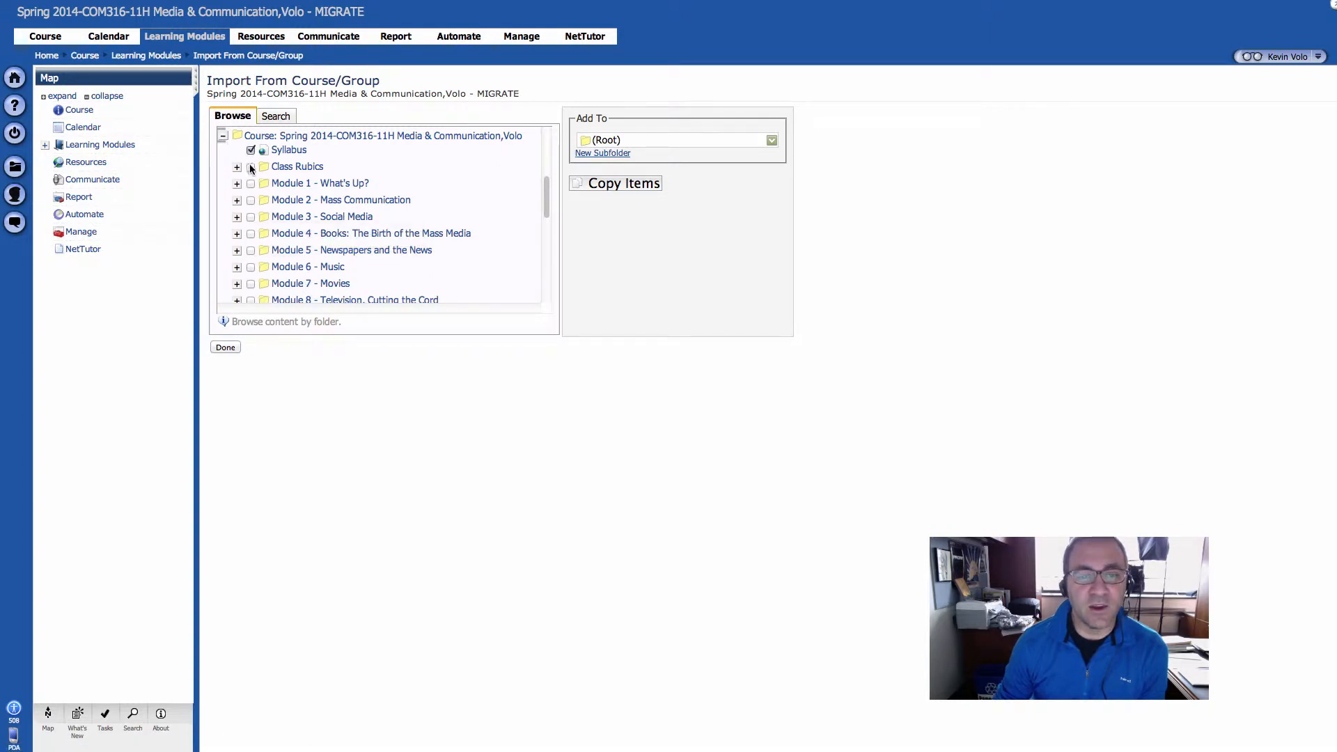
scroll(253, 277, "down", 1)
left_click(251, 264)
left_click(251, 280)
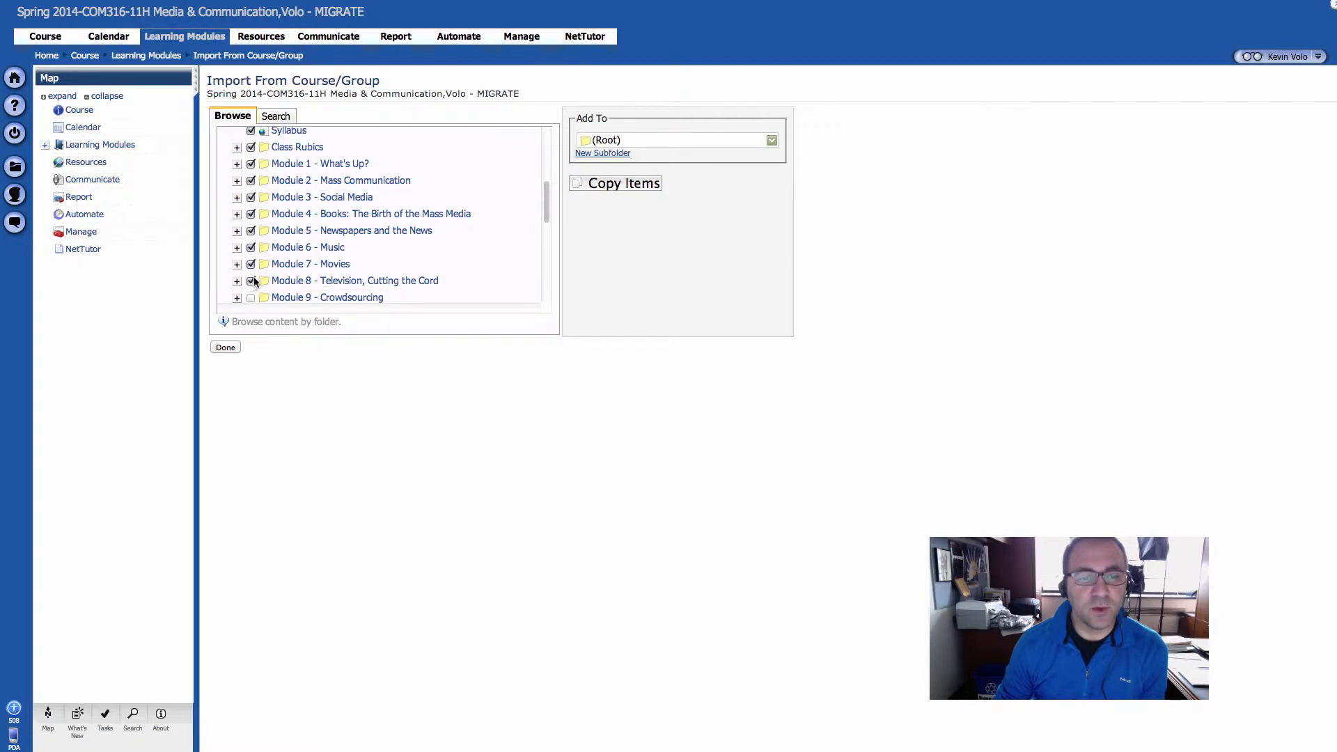
scroll(252, 280, "down", 1)
left_click(252, 288)
scroll(252, 286, "down", 2)
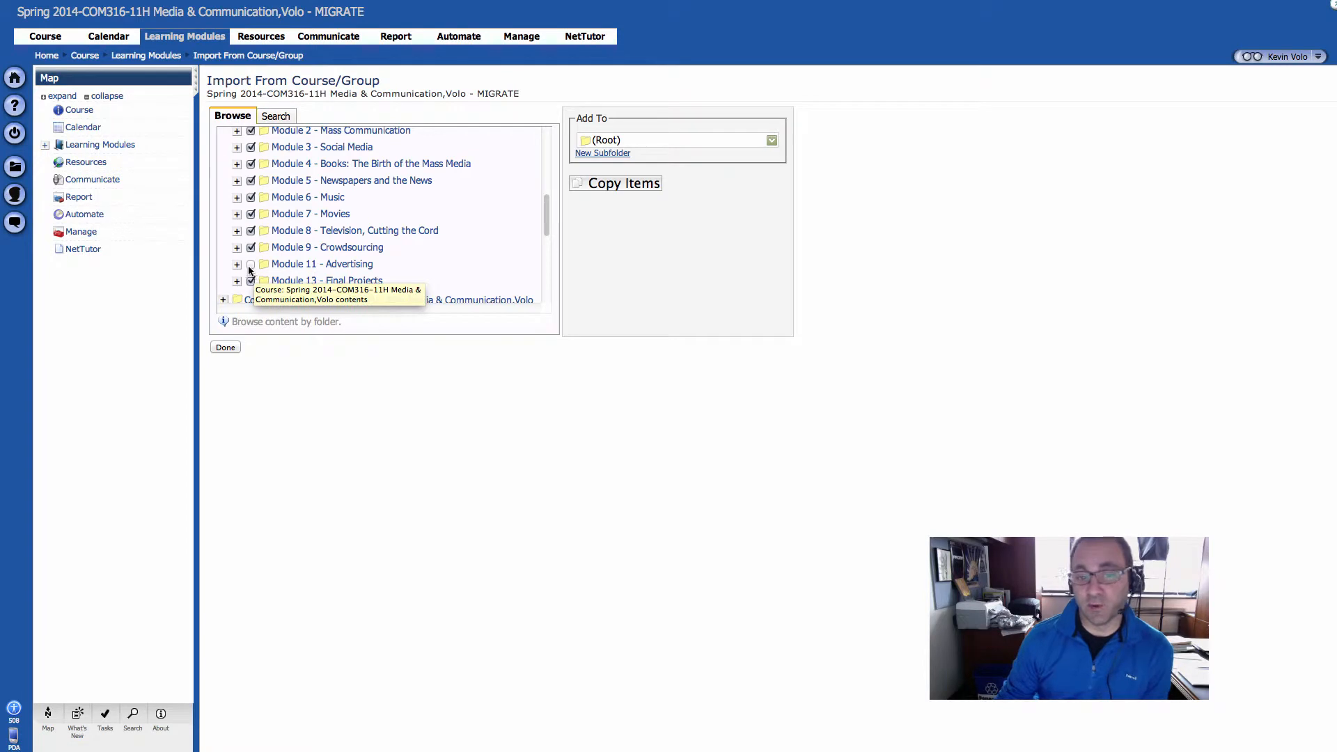
left_click(250, 266)
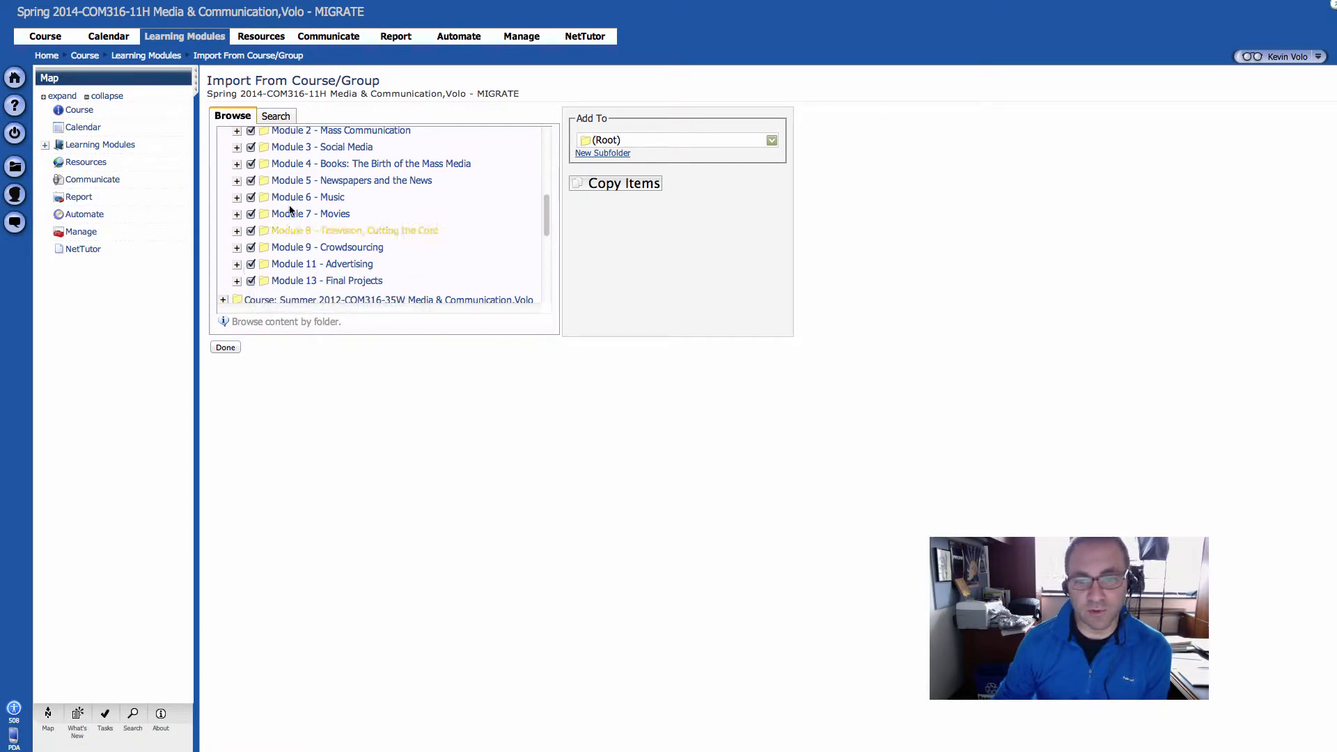
scroll(291, 211, "up", 2)
scroll(291, 211, "up", 3)
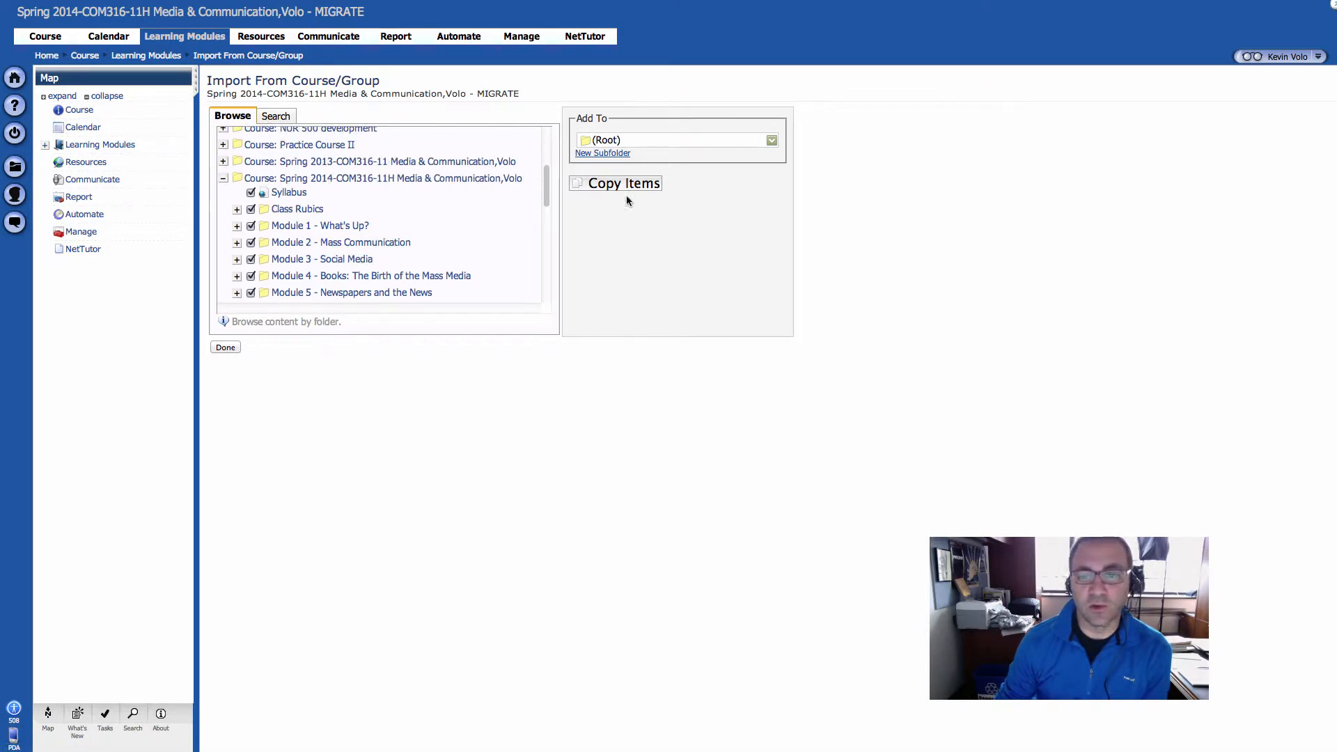
Choose (Root) as the destination folder for the imported items
left_click(772, 140)
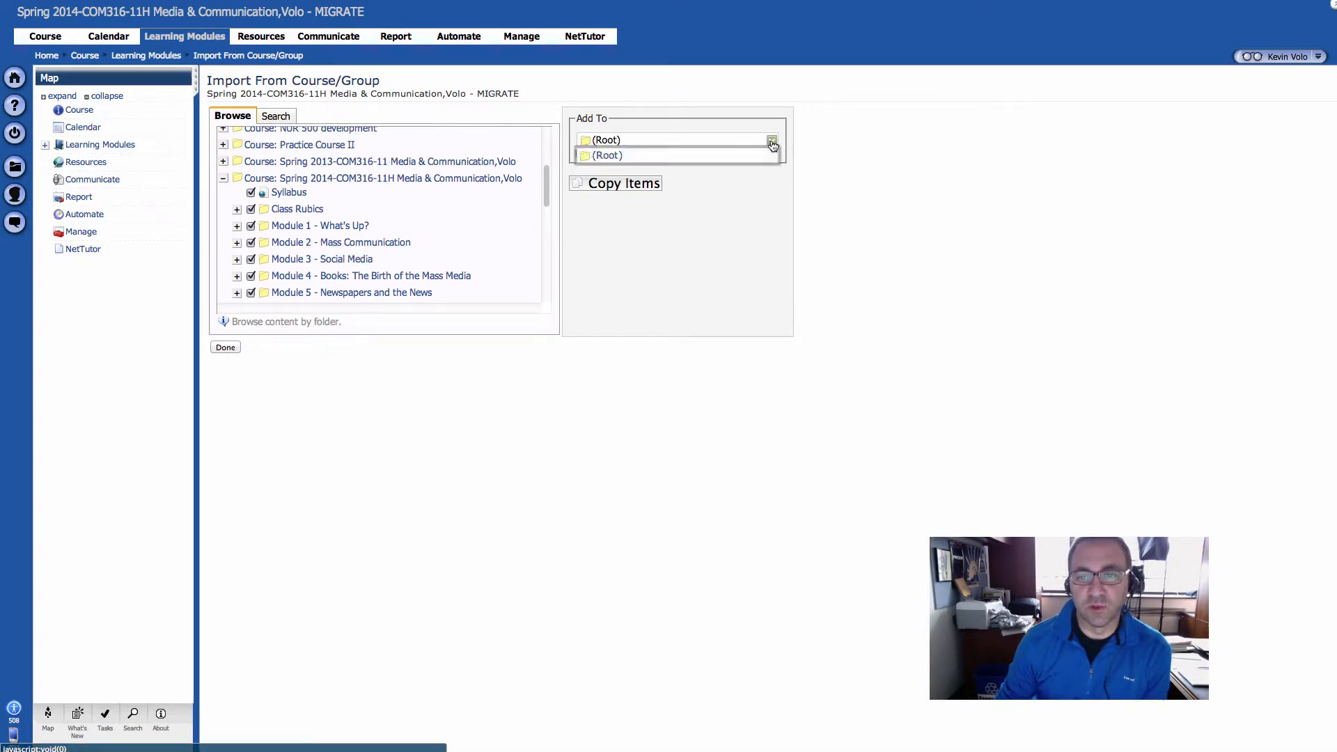
left_click(770, 155)
left_click(732, 183)
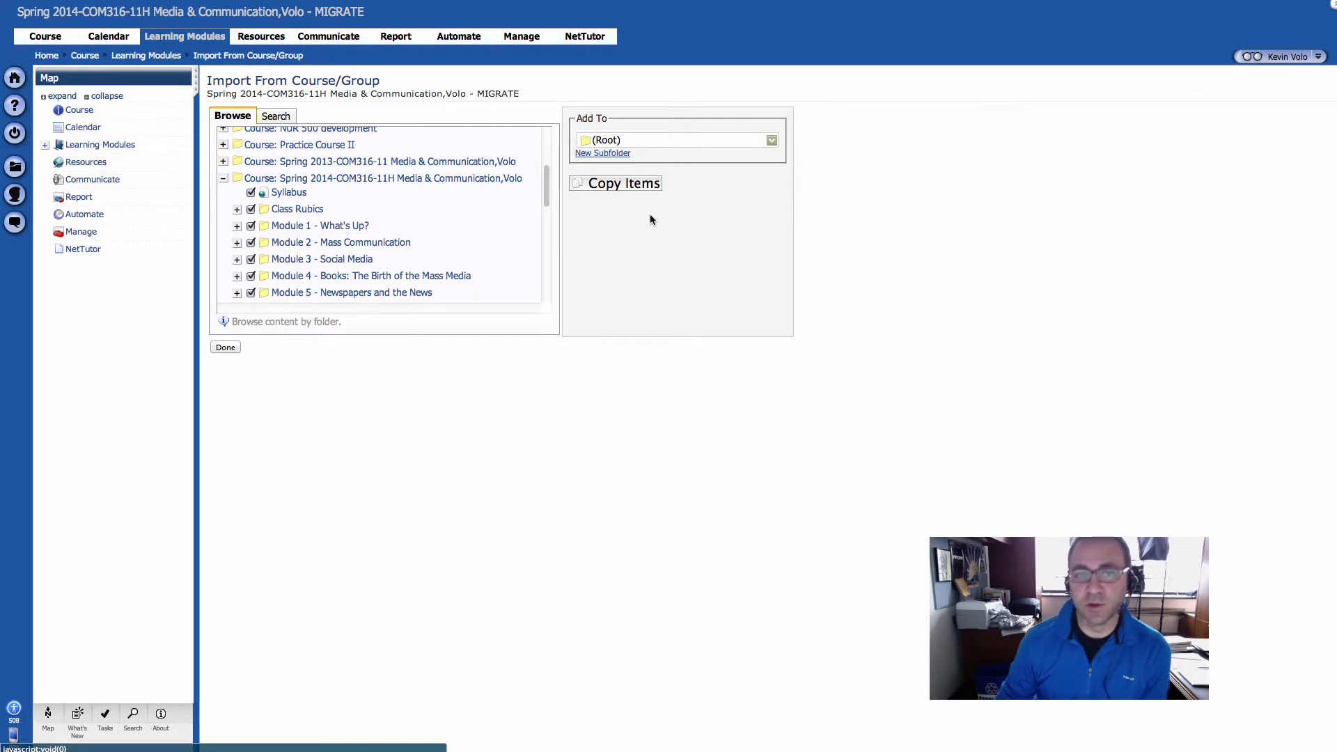
Copy the marked items including rubrics, standards mappings, question keywords and question difficulty levels, and finish the import
left_click(624, 184)
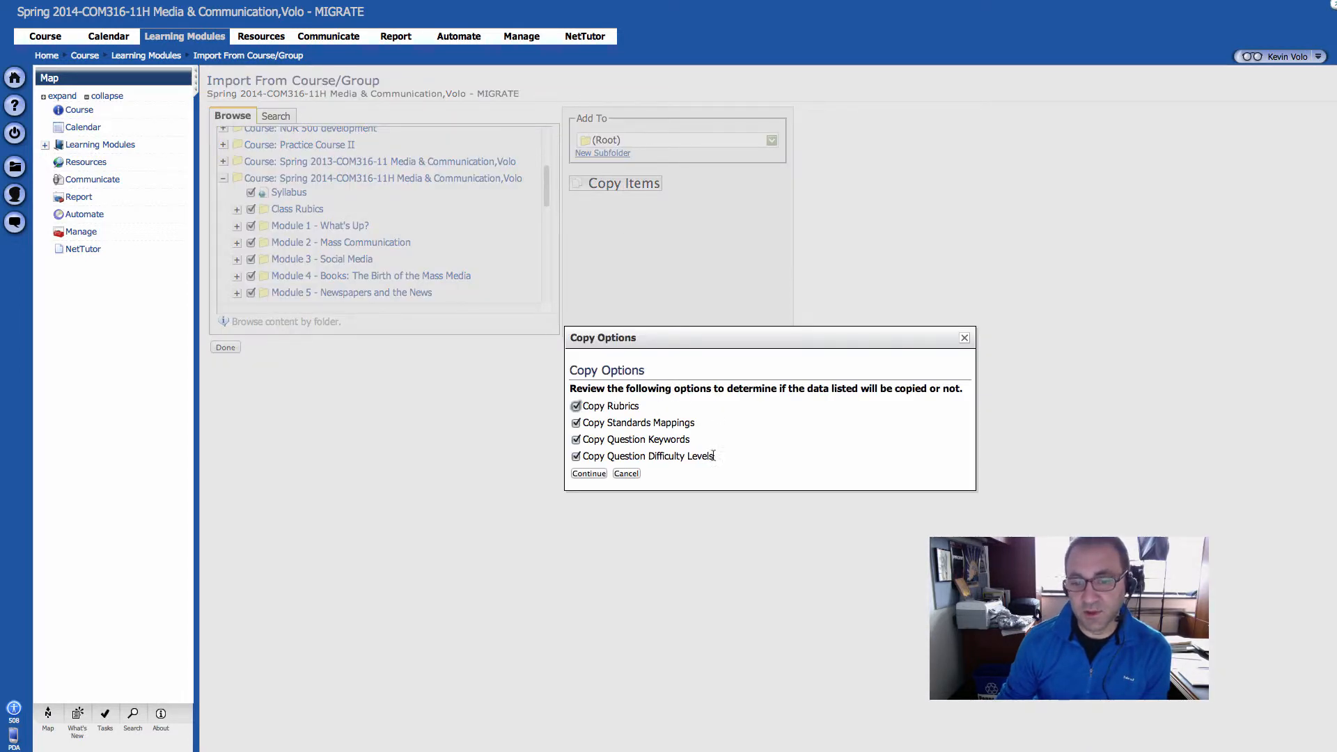
left_click_drag(717, 459, 617, 408)
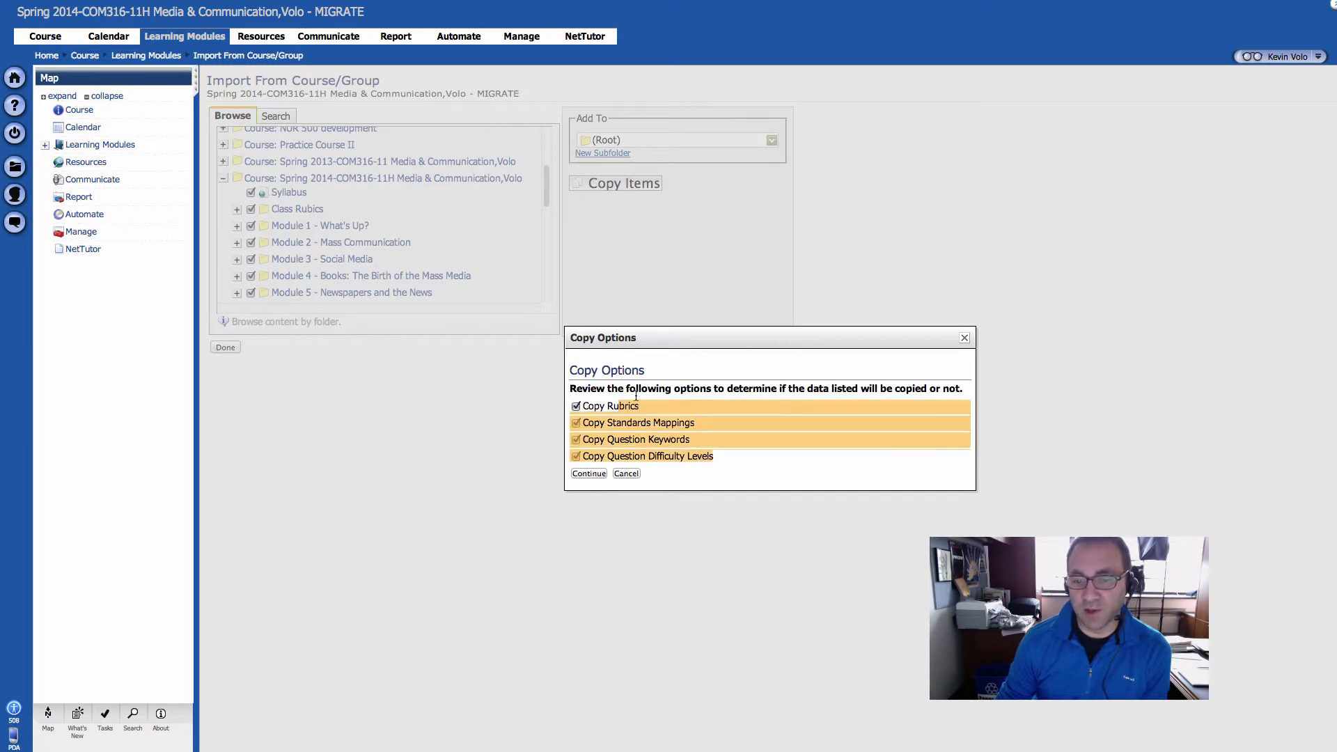
left_click(640, 390)
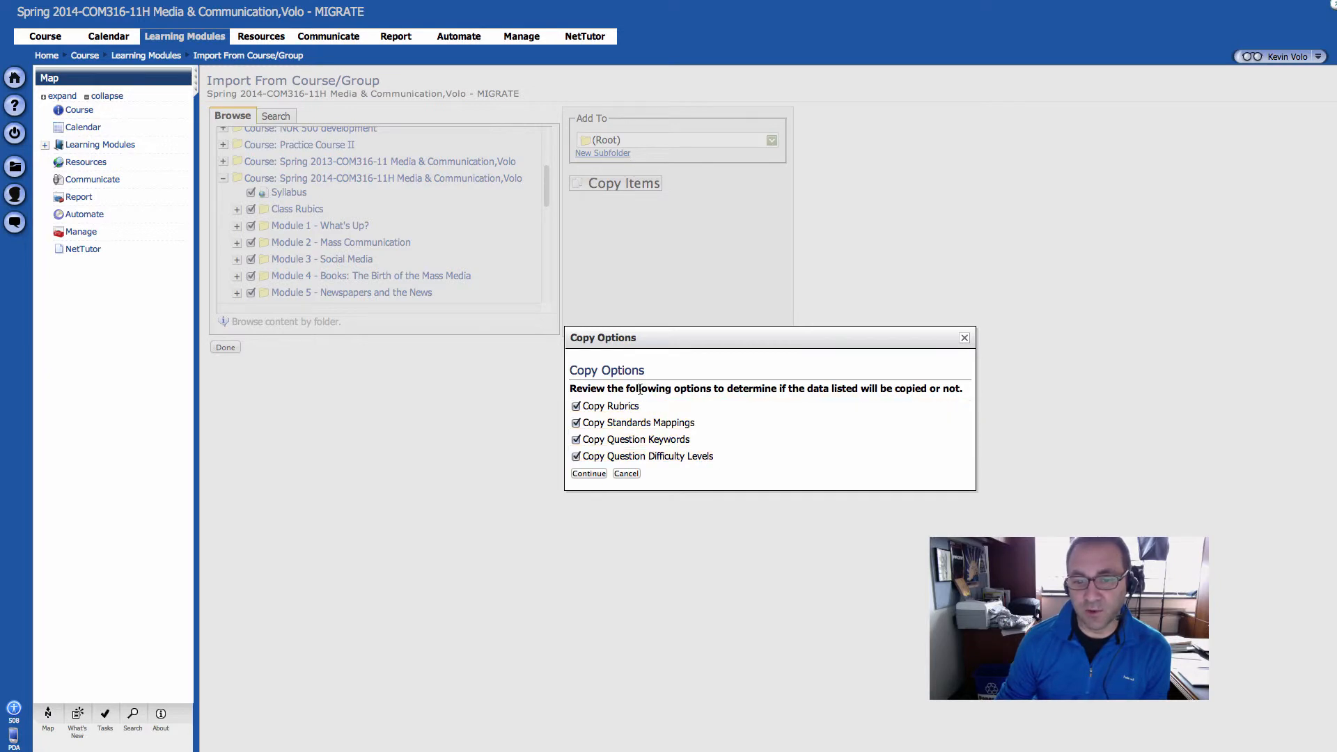
left_click(589, 473)
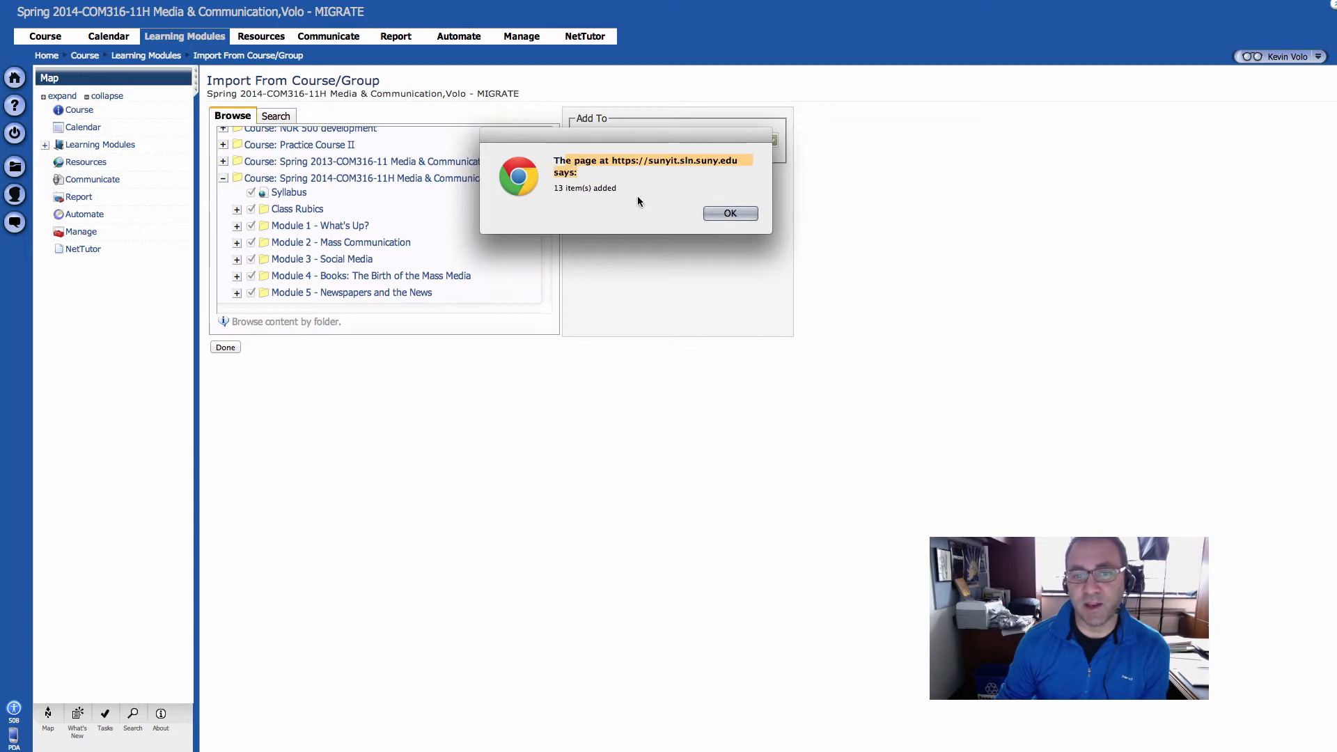
left_click(724, 214)
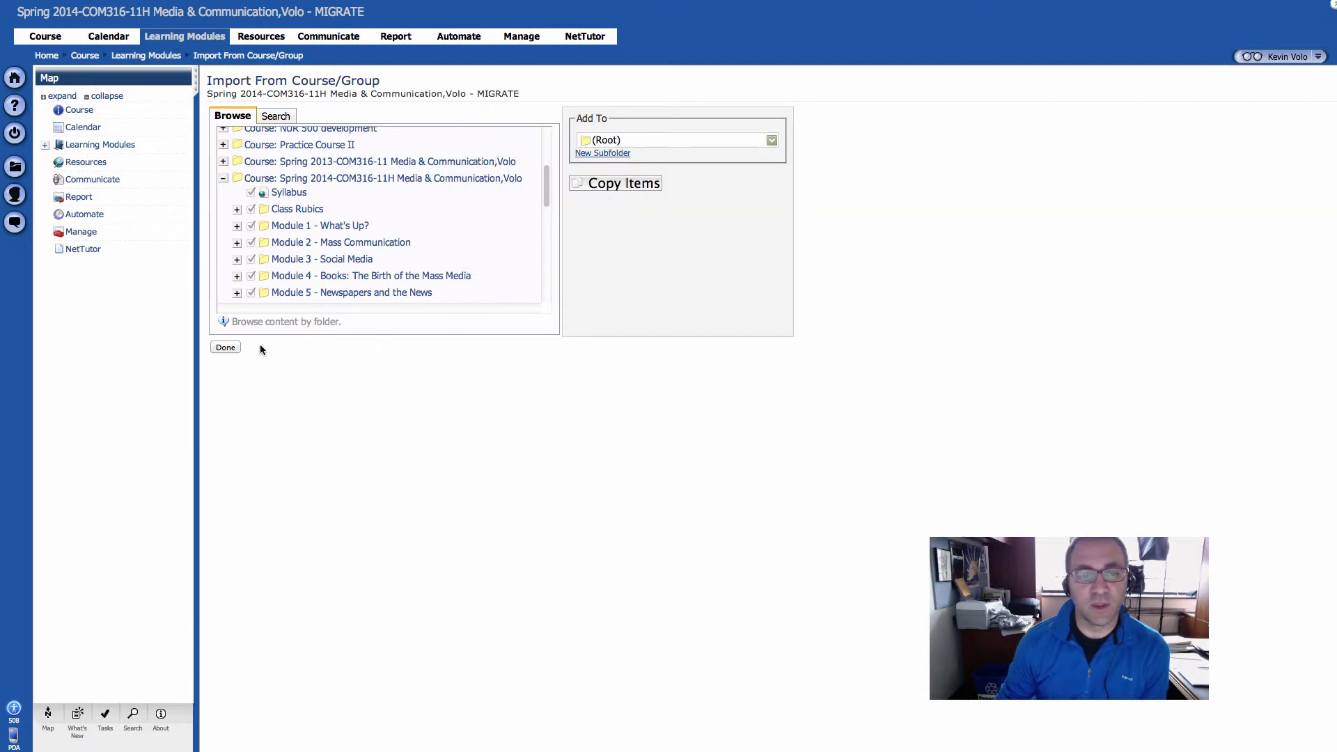
left_click(230, 347)
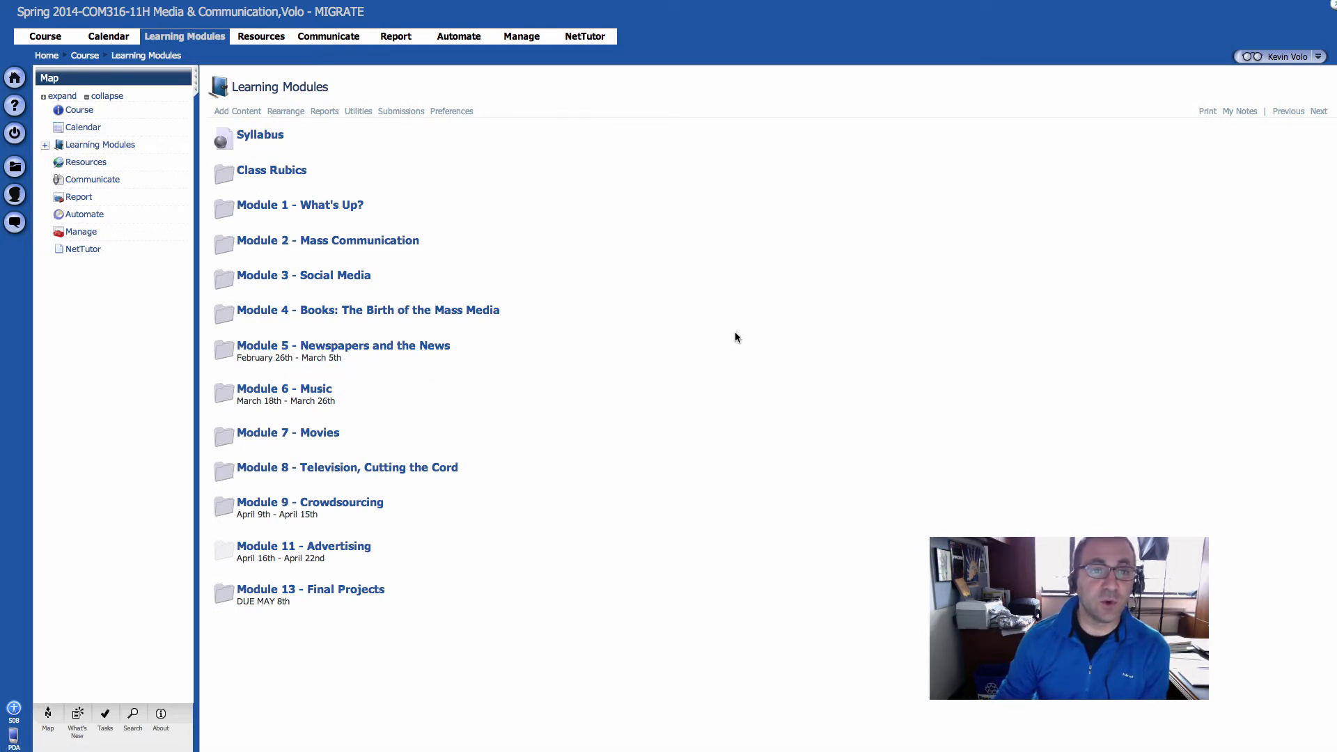
left_click_drag(364, 13, 315, 12)
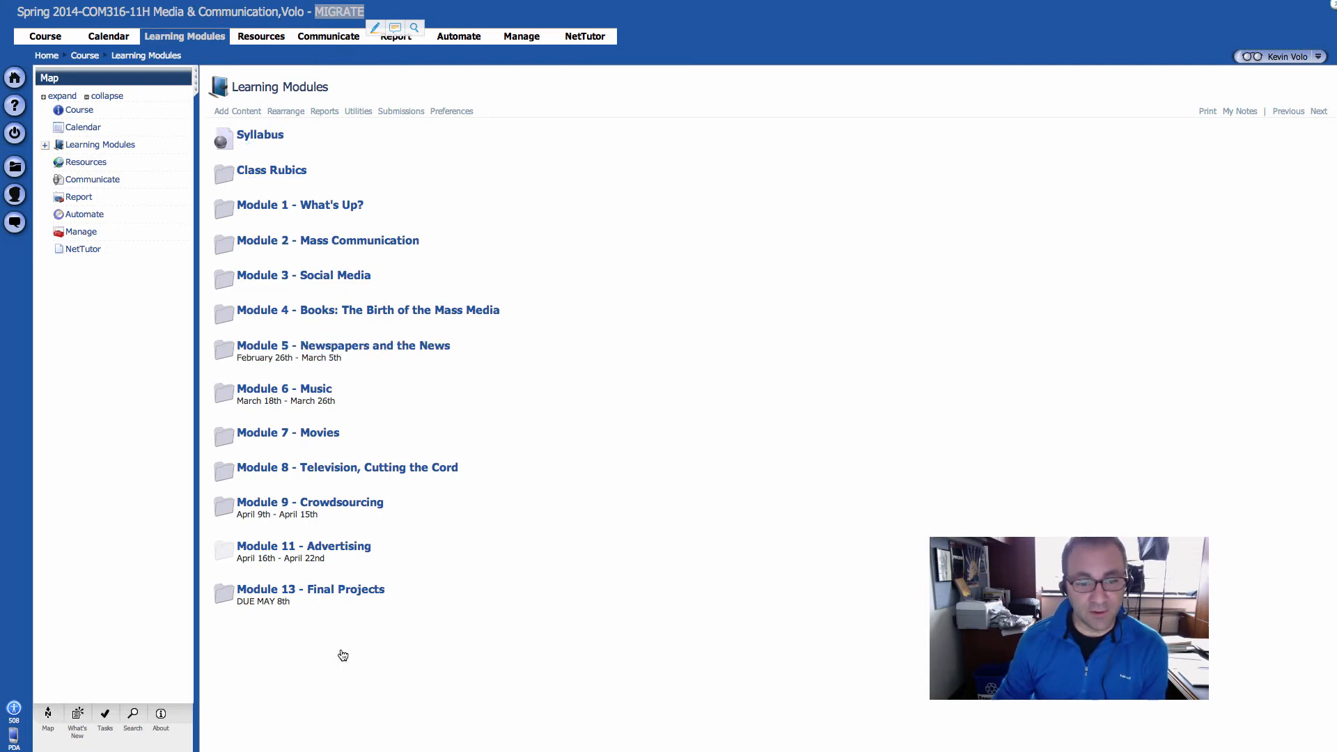
triple_click(347, 13)
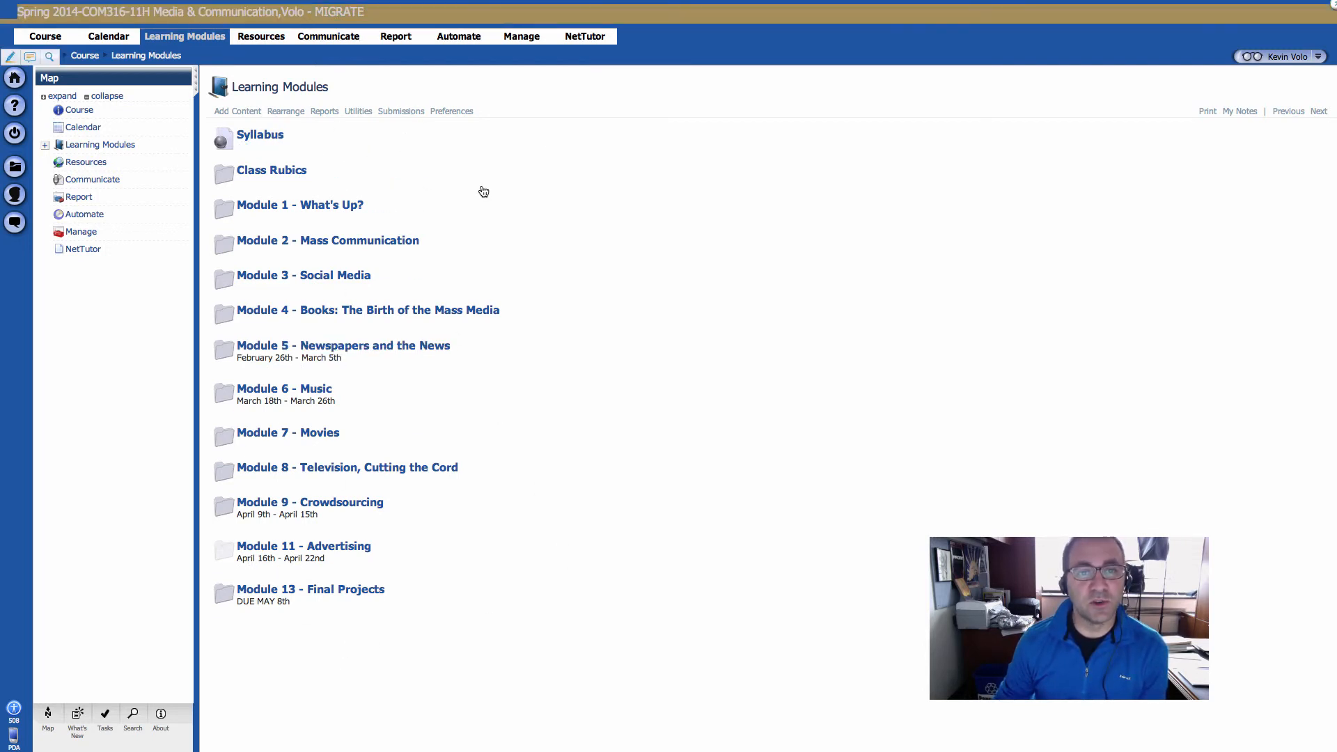
left_click(655, 270)
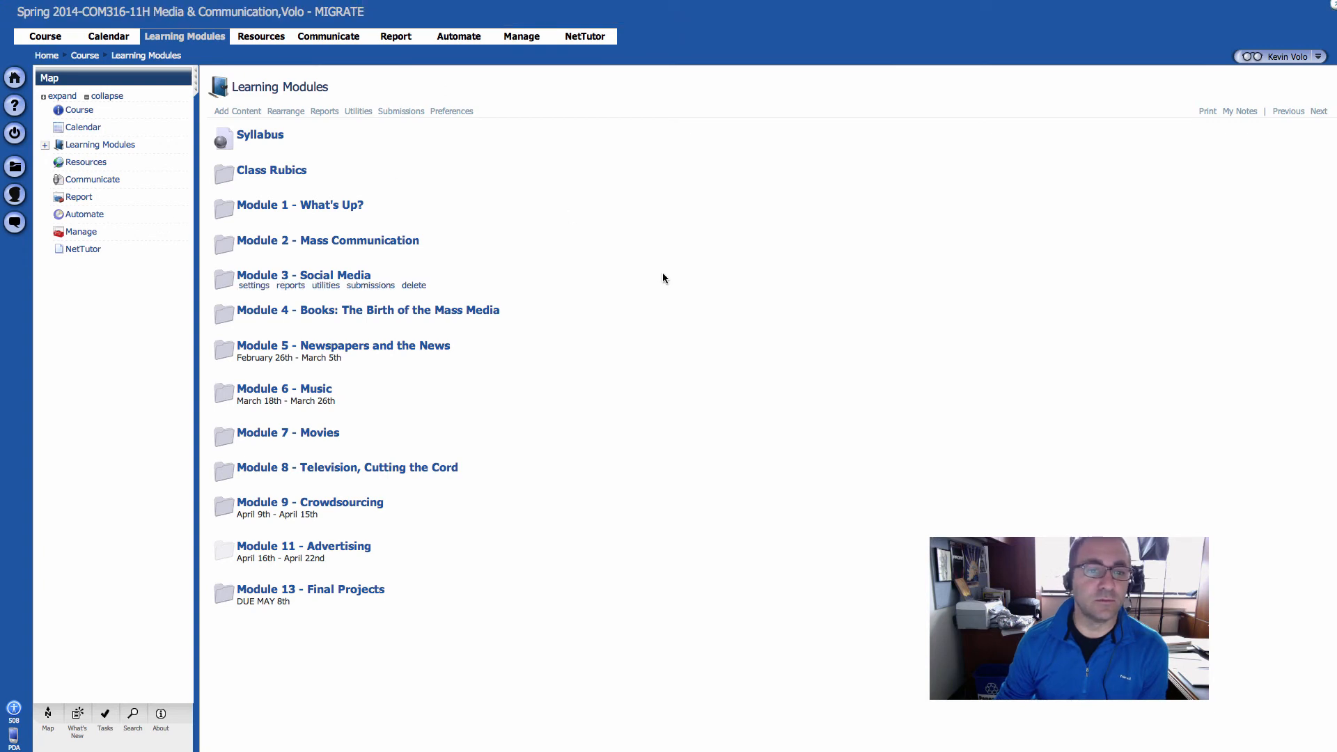